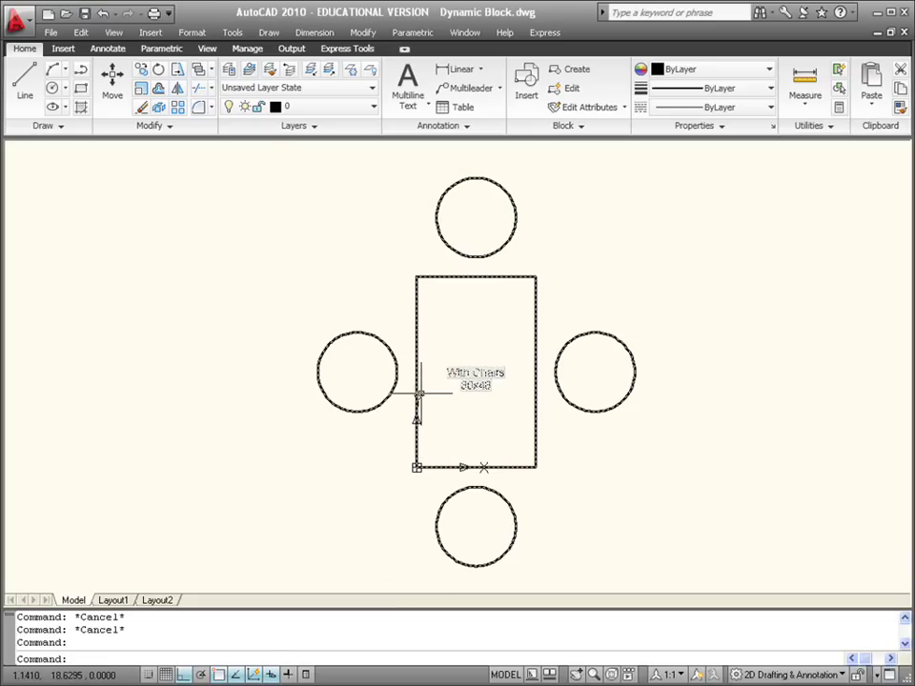
# Select the table block and stretch it taller with its top stretch grip.
pyautogui.scroll(-3, 419, 393)
pyautogui.click(448, 362)
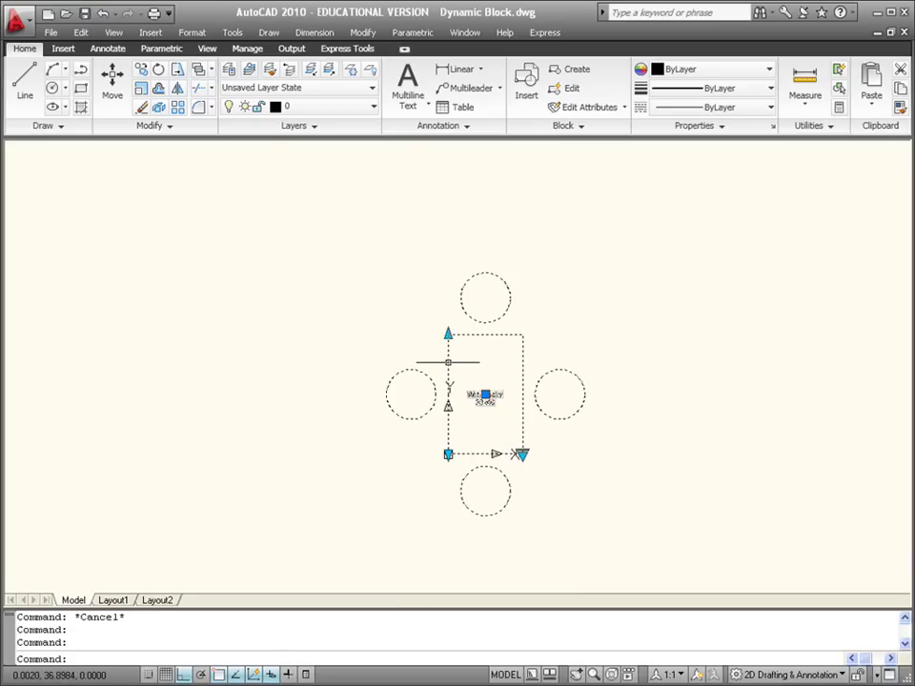
pyautogui.click(448, 333)
pyautogui.click(448, 245)
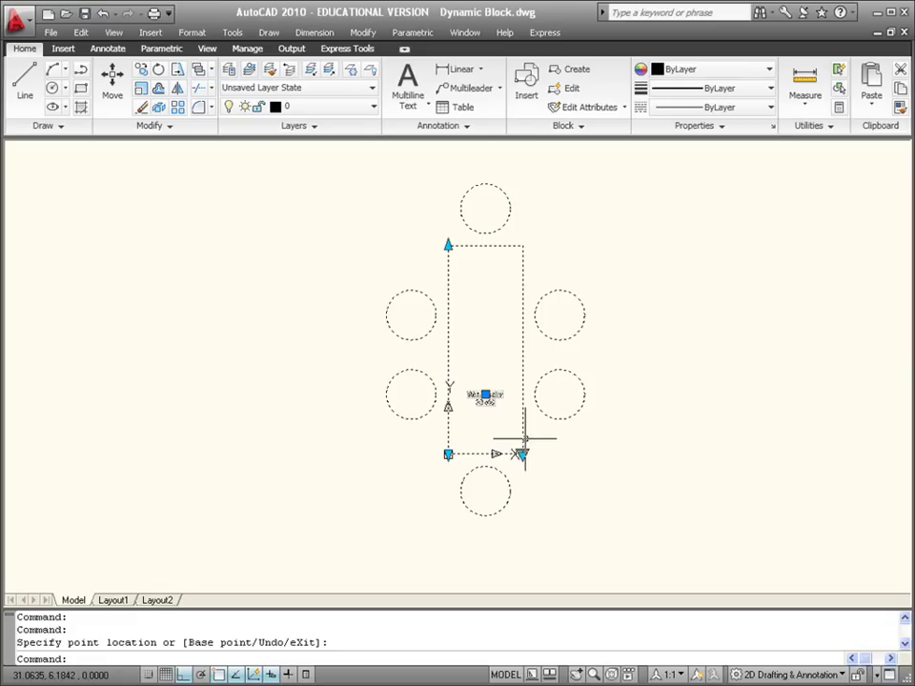
# Switch the table block's visibility state to Without Chairs.
pyautogui.click(521, 455)
pyautogui.click(545, 476)
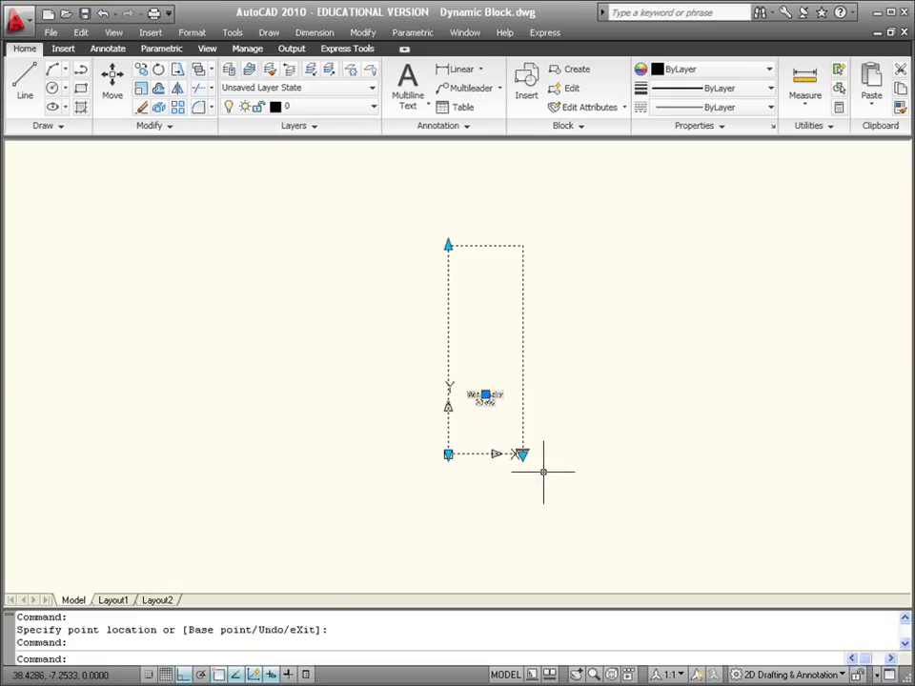
pyautogui.scroll(2, 448, 357)
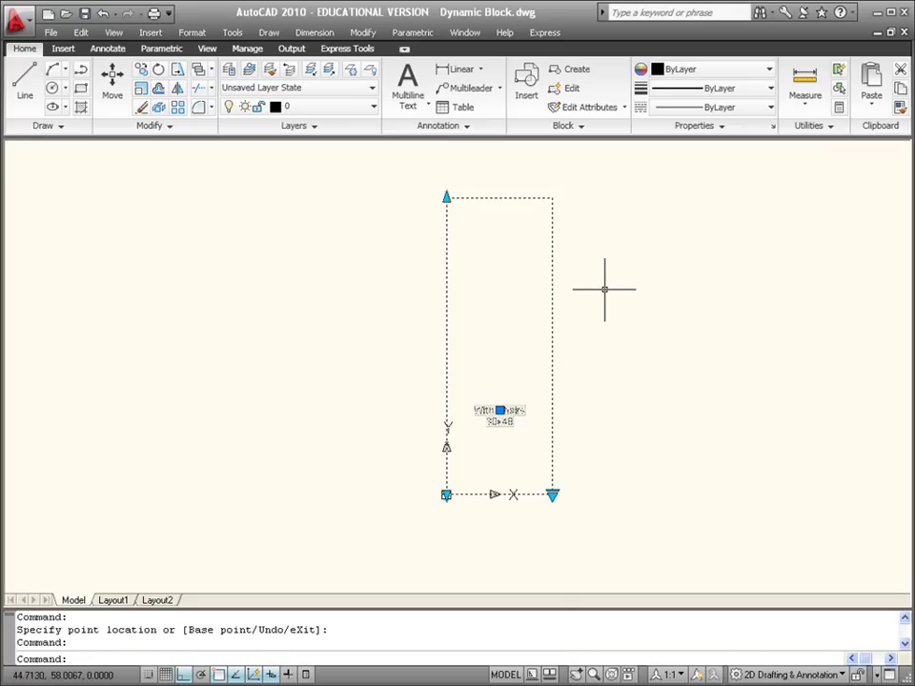
# Reset the table block to its original 30x48 definition and regenerate the drawing with RE.
pyautogui.press('Escape')
pyautogui.press('Escape')
pyautogui.click(552, 292)
pyautogui.rightClick(553, 292)
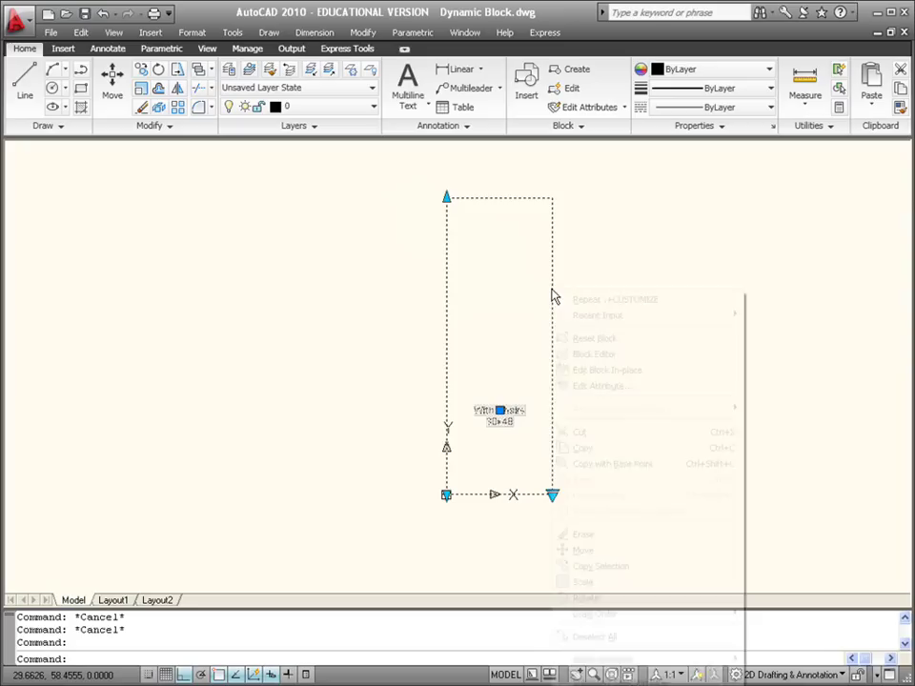
pyautogui.click(598, 346)
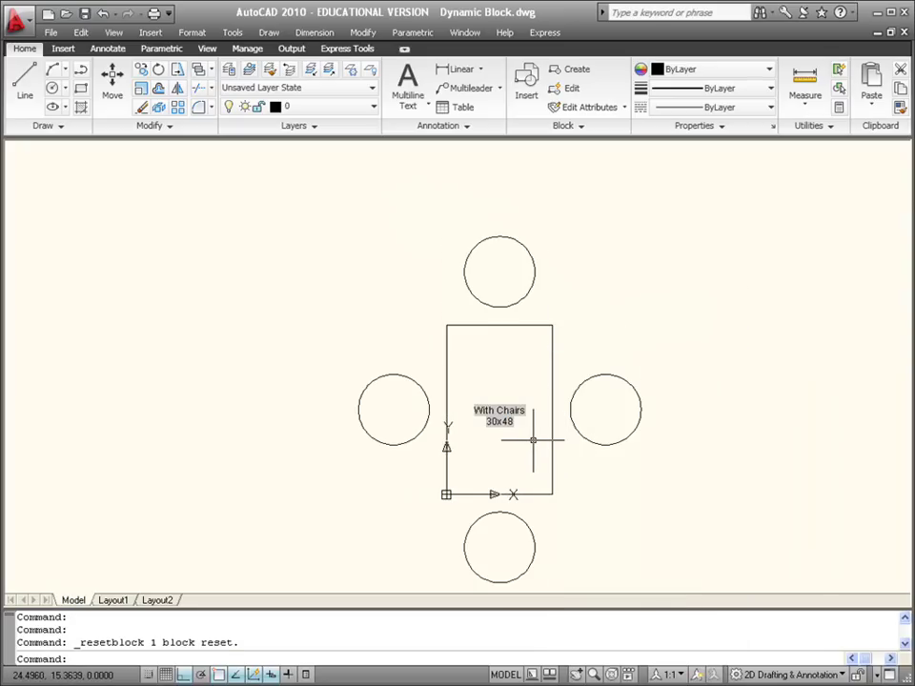
pyautogui.write('re')
pyautogui.press('Return')
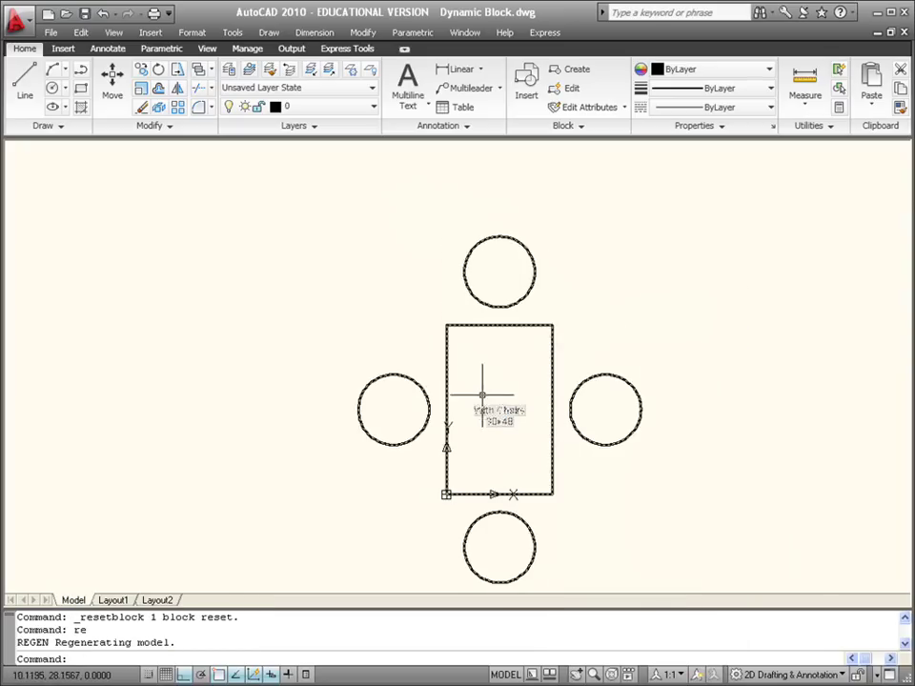
# Centre the table in the view, reset the block once more and clear the selection.
pyautogui.scroll(2, 492, 445)
pyautogui.moveTo(491, 445); pyautogui.dragTo(512, 390, button='middle')
pyautogui.scroll(-2, 499, 388)
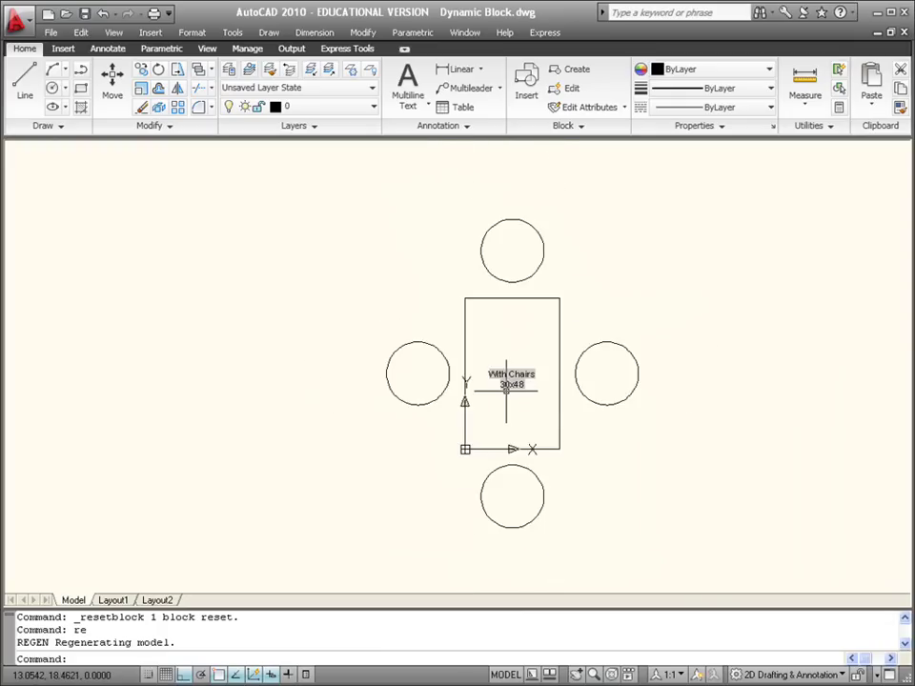
pyautogui.scroll(2, 501, 388)
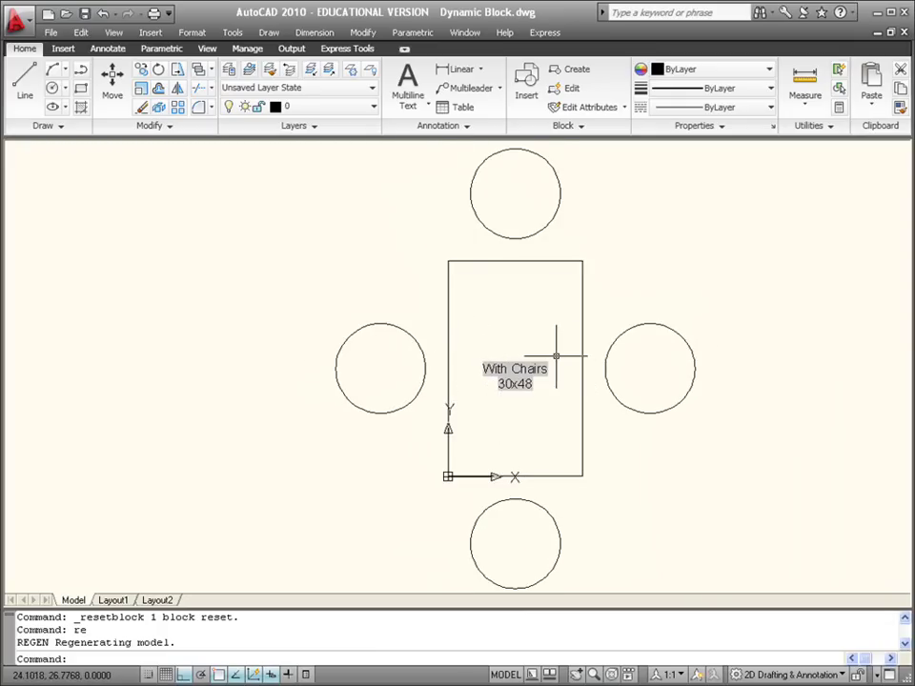
pyautogui.click(582, 328)
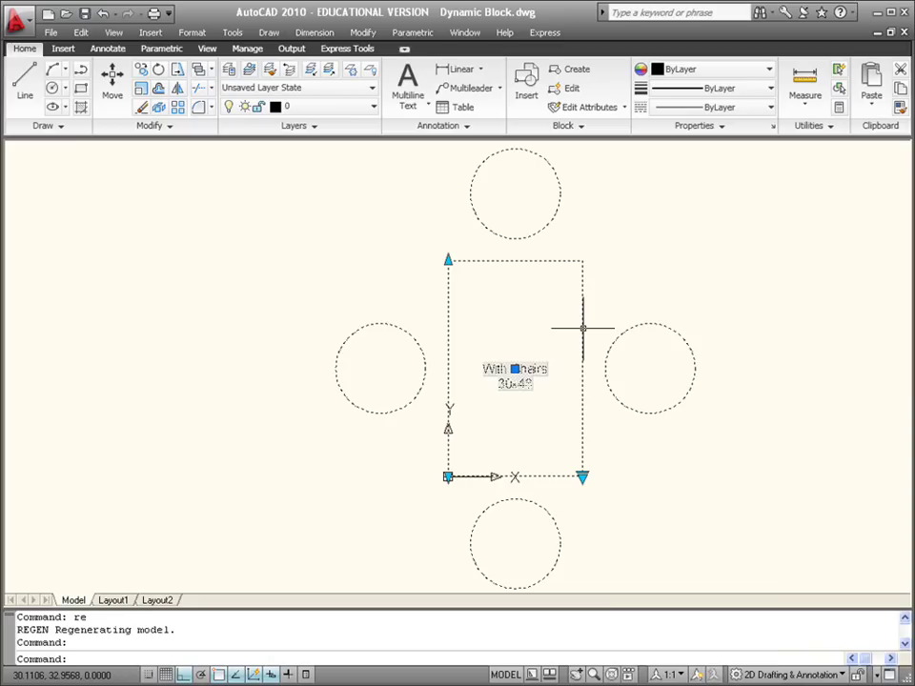
pyautogui.rightClick(582, 328)
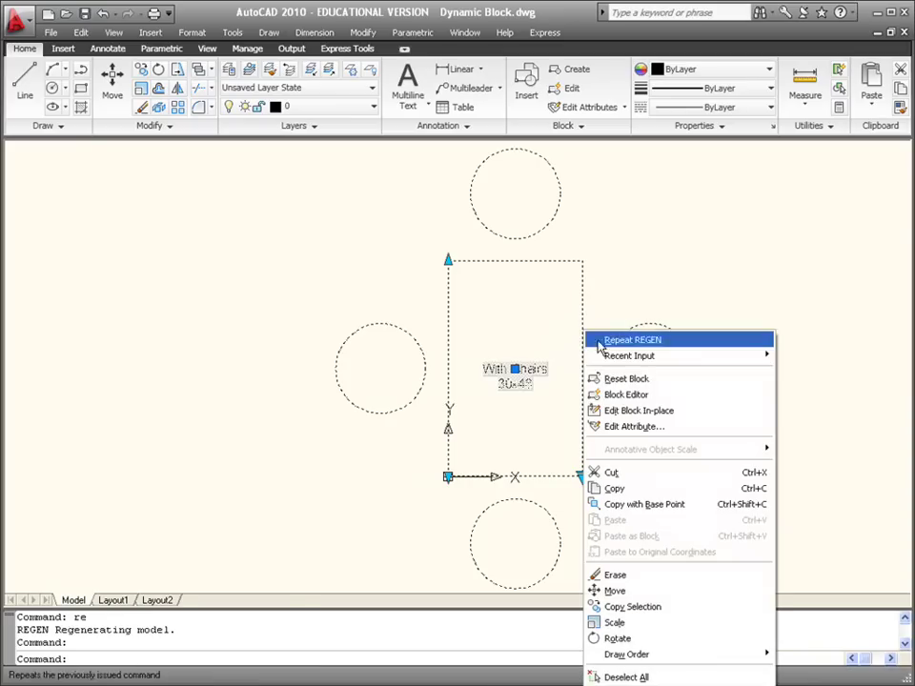
pyautogui.click(628, 381)
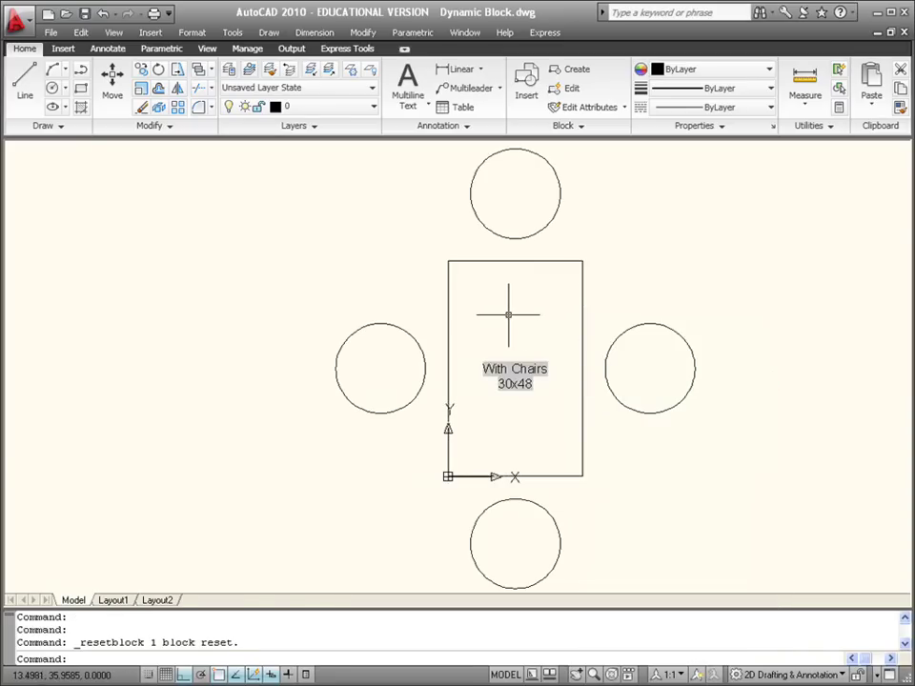
pyautogui.press('Escape')
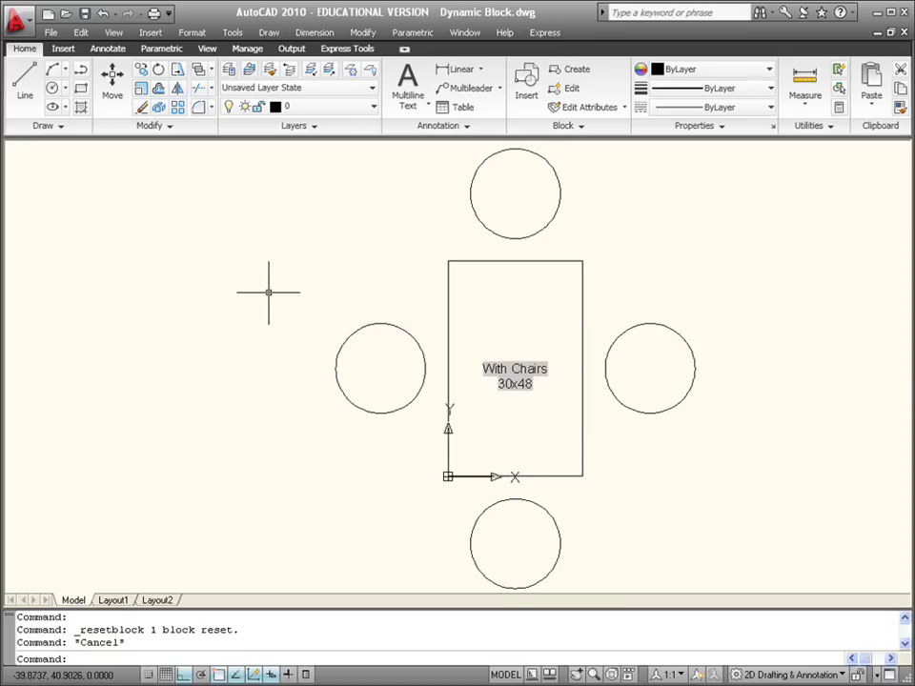
pyautogui.hotkey('ctrl', '1')
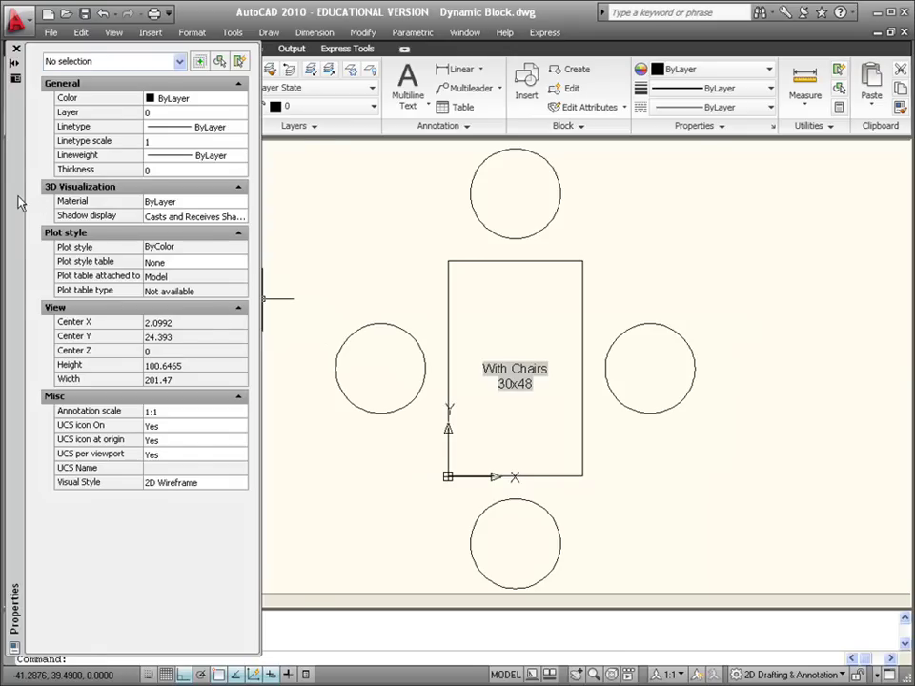
pyautogui.moveTo(17, 202); pyautogui.dragTo(60, 220)
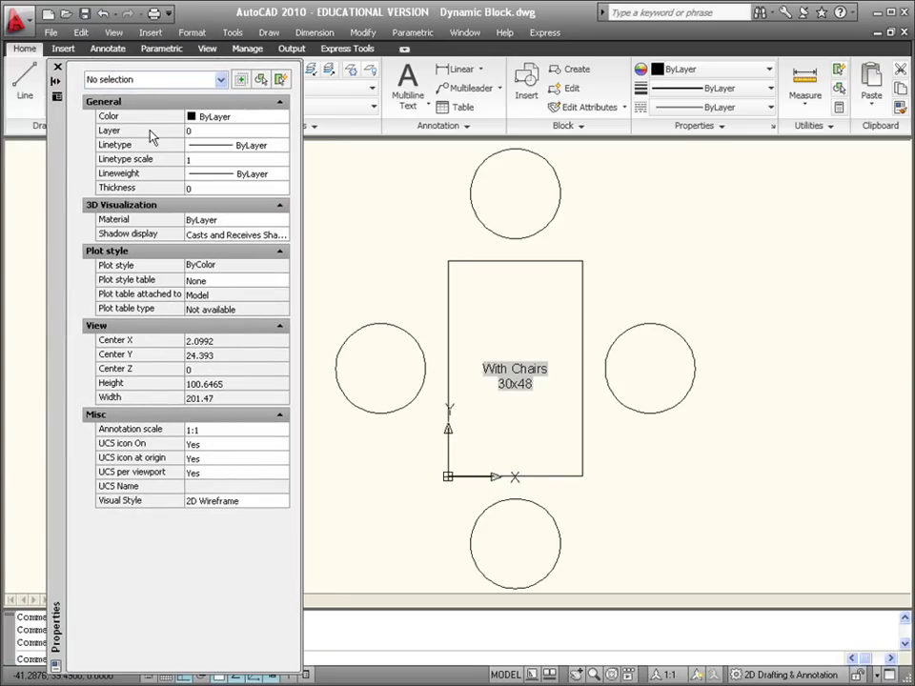
pyautogui.click(436, 326)
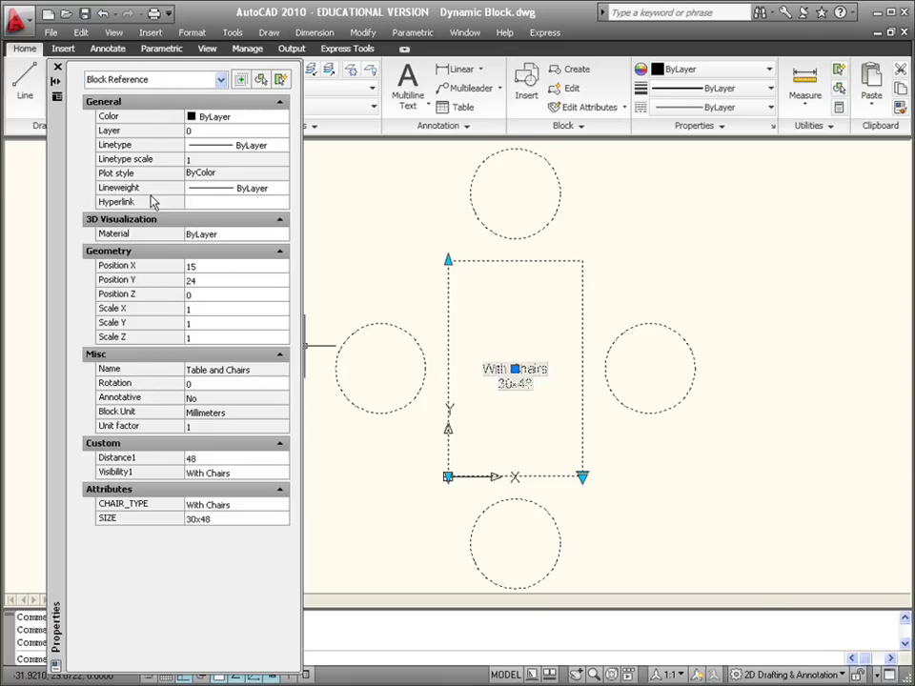
pyautogui.click(280, 103)
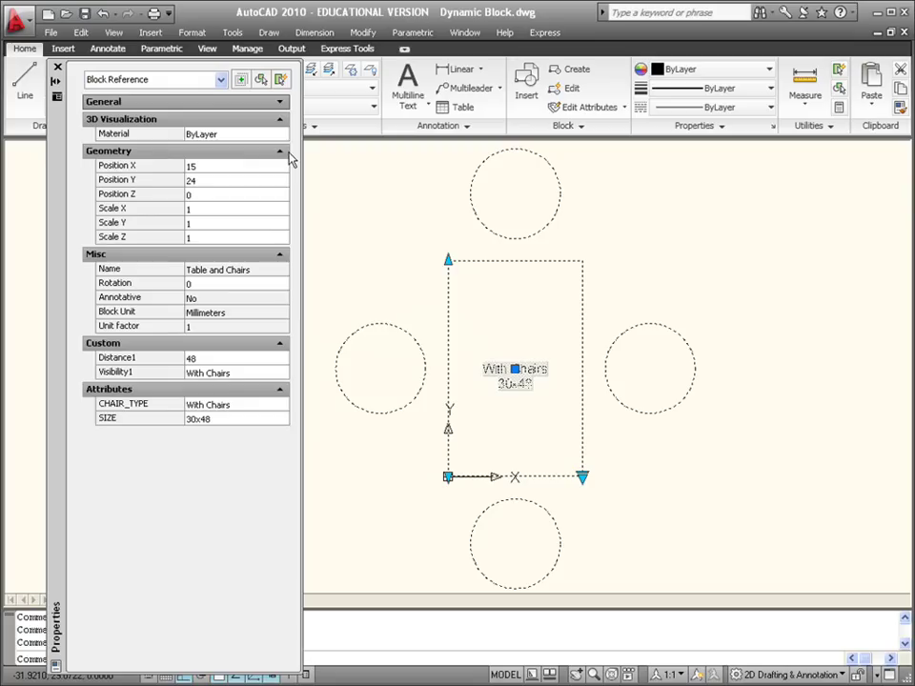
pyautogui.click(280, 154)
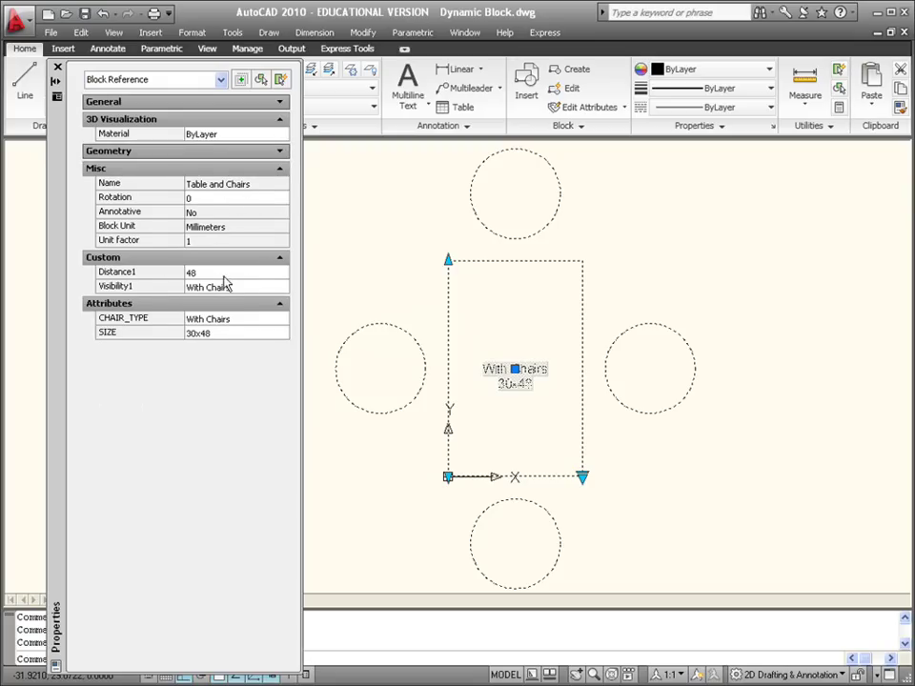
pyautogui.click(277, 278)
pyautogui.click(282, 274)
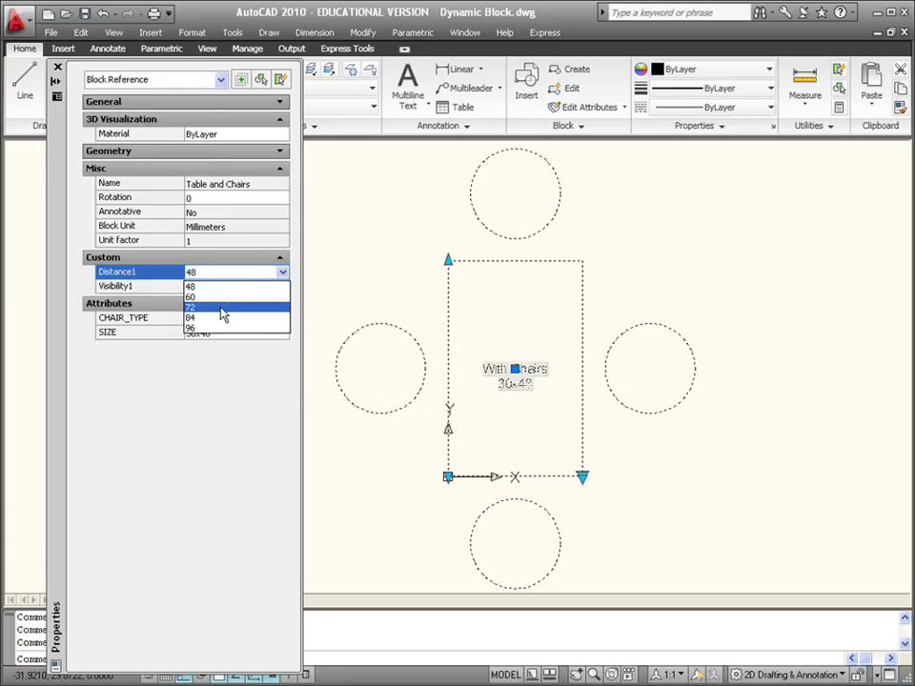
pyautogui.click(283, 272)
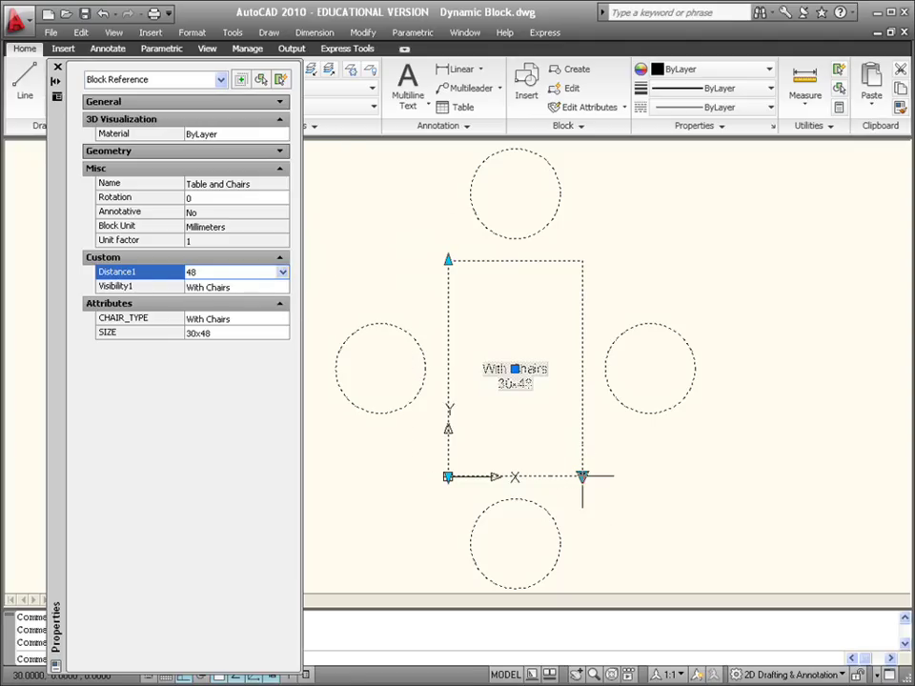
pyautogui.click(266, 287)
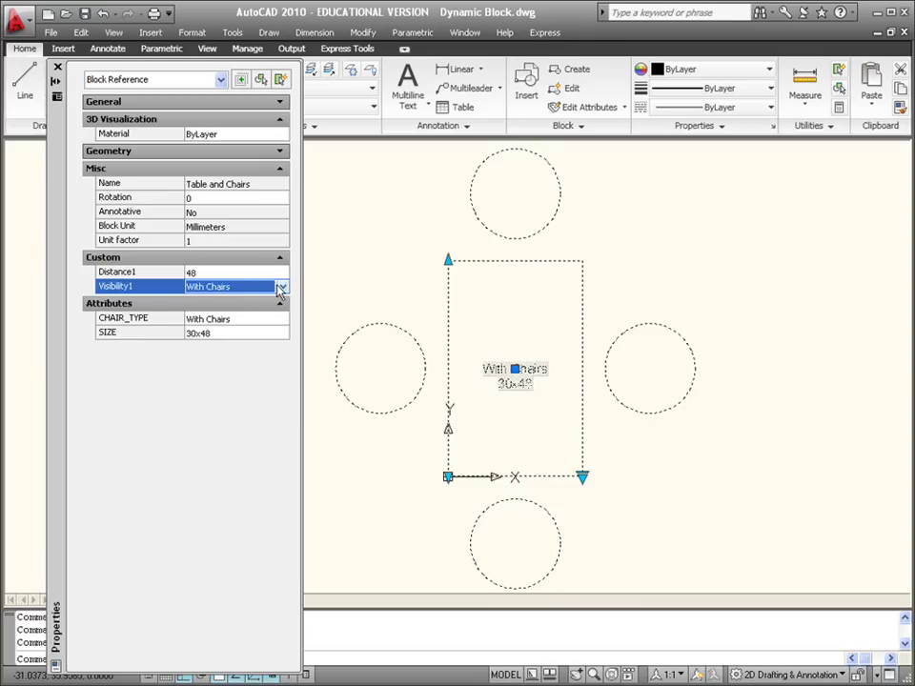
pyautogui.click(280, 288)
pyautogui.click(280, 288)
pyautogui.click(57, 67)
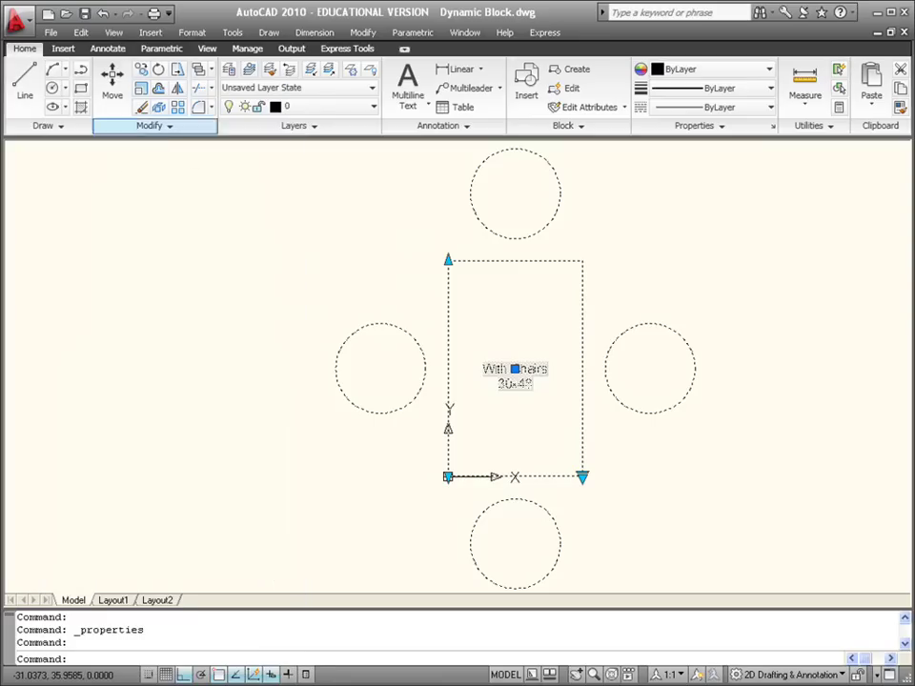
# Stretch the table longer, switch it to Without Chairs, and regenerate the display.
pyautogui.click(448, 259)
pyautogui.click(448, 206)
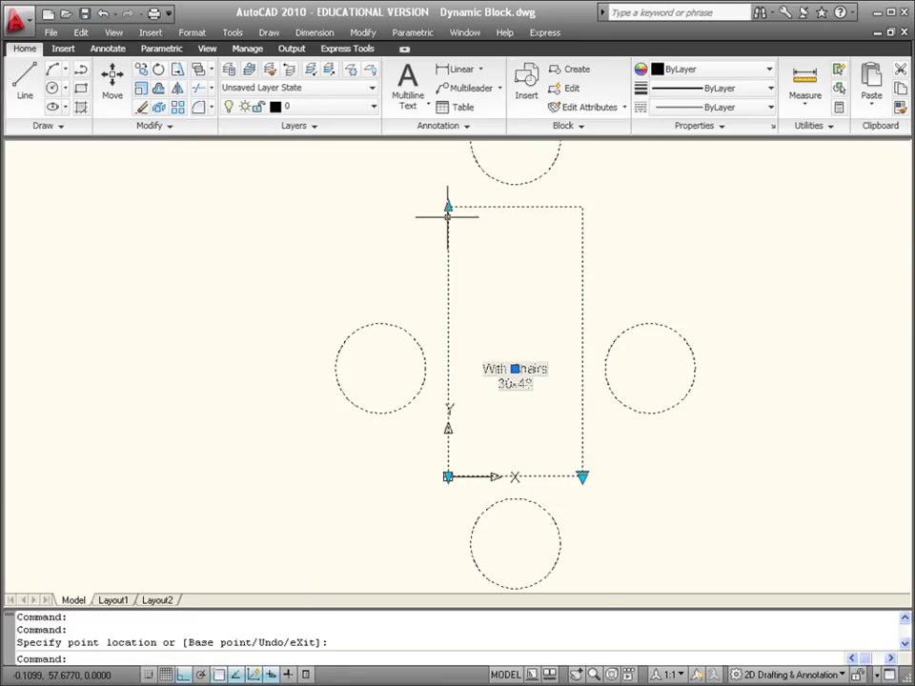
pyautogui.click(583, 476)
pyautogui.click(611, 503)
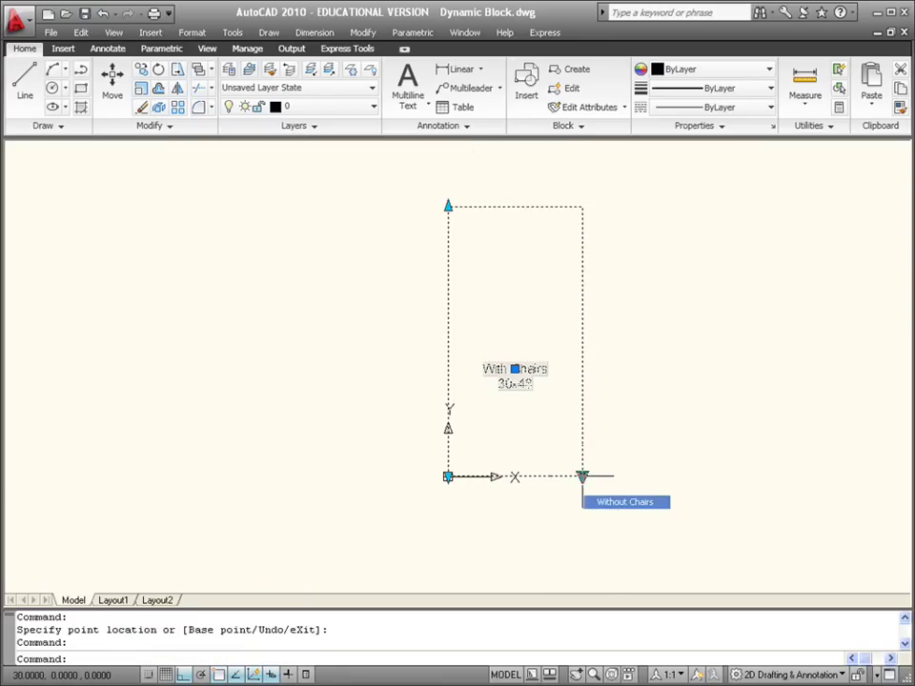
pyautogui.press('Escape')
pyautogui.press('Escape')
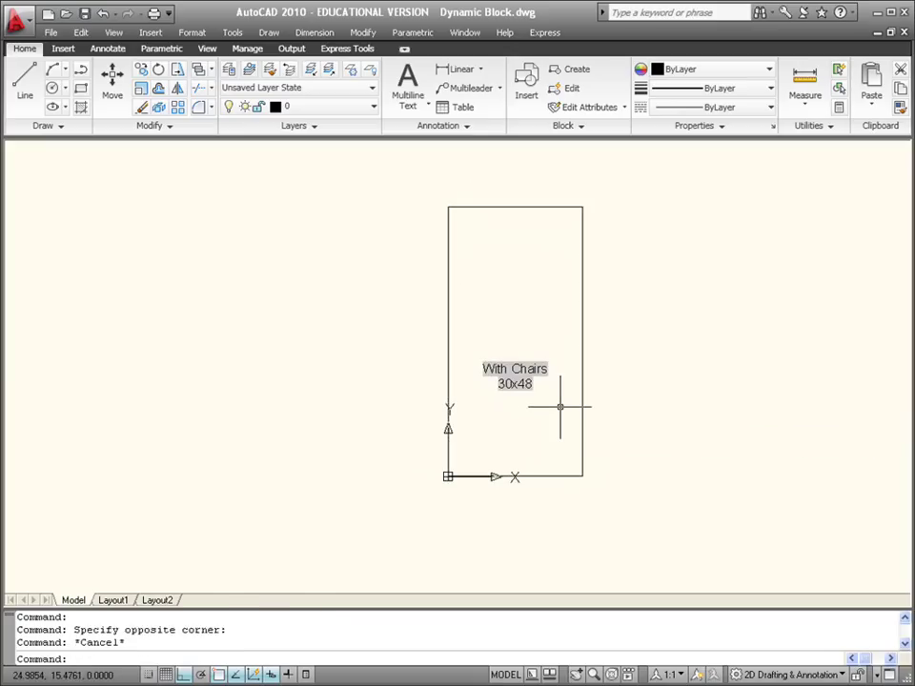
pyautogui.write('re')
pyautogui.press('Return')
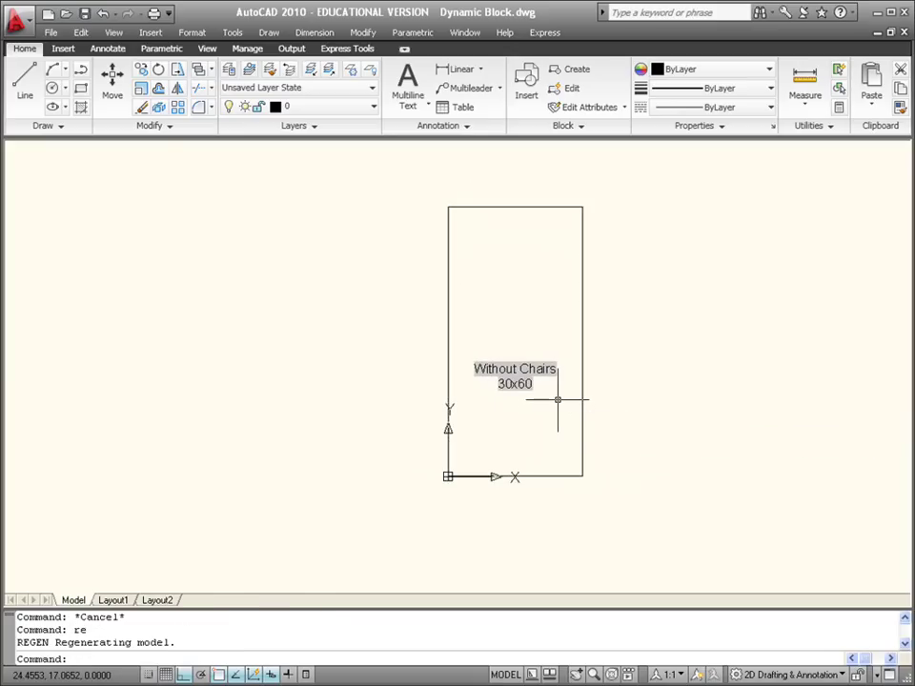
# Reset the block to its default With Chairs state and regenerate to refresh the label.
pyautogui.click(582, 335)
pyautogui.rightClick(582, 334)
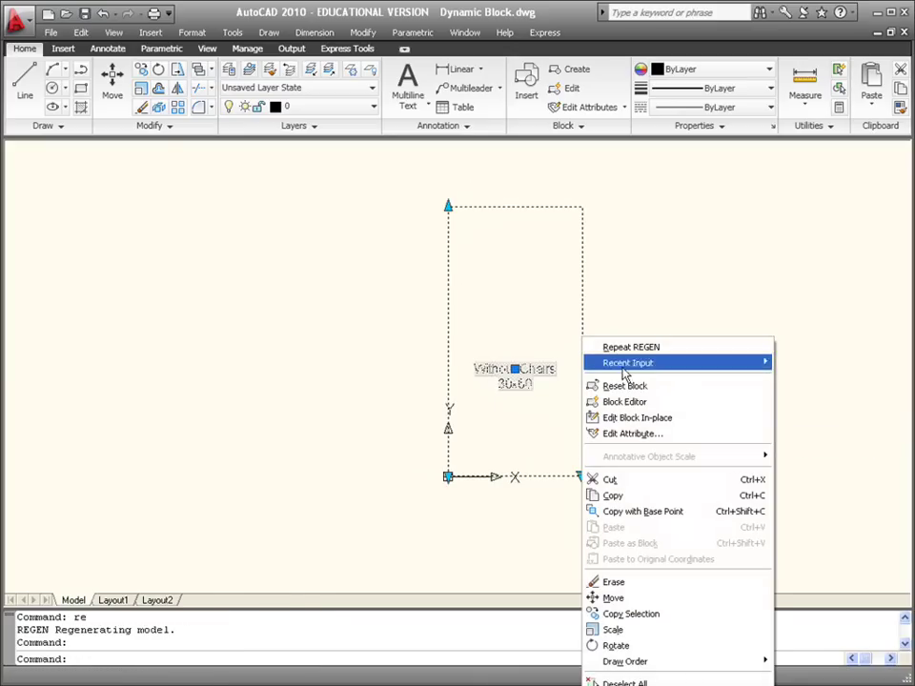
pyautogui.click(622, 384)
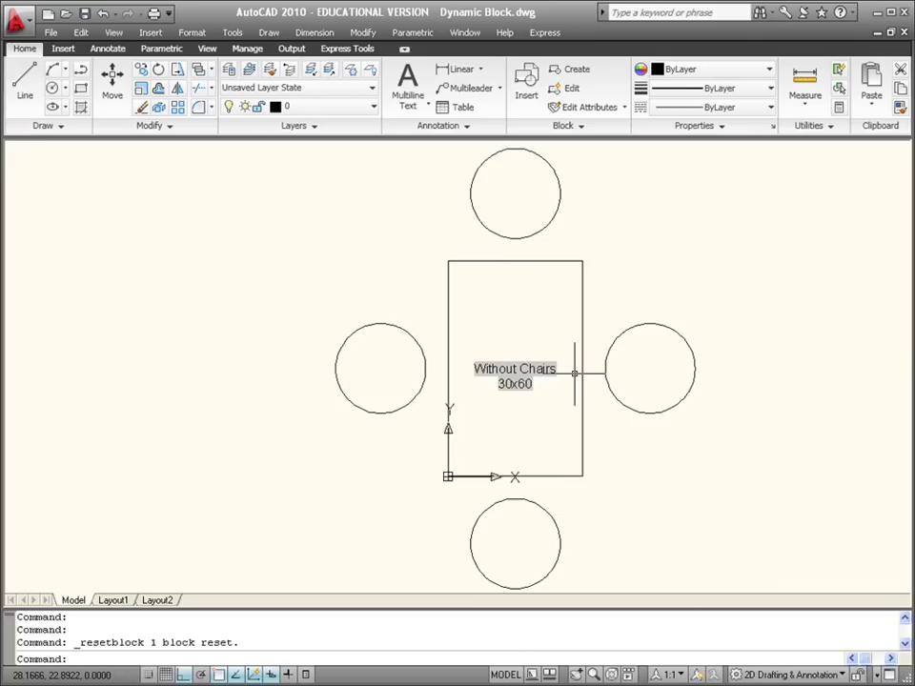
pyautogui.write('re')
pyautogui.press('Return')
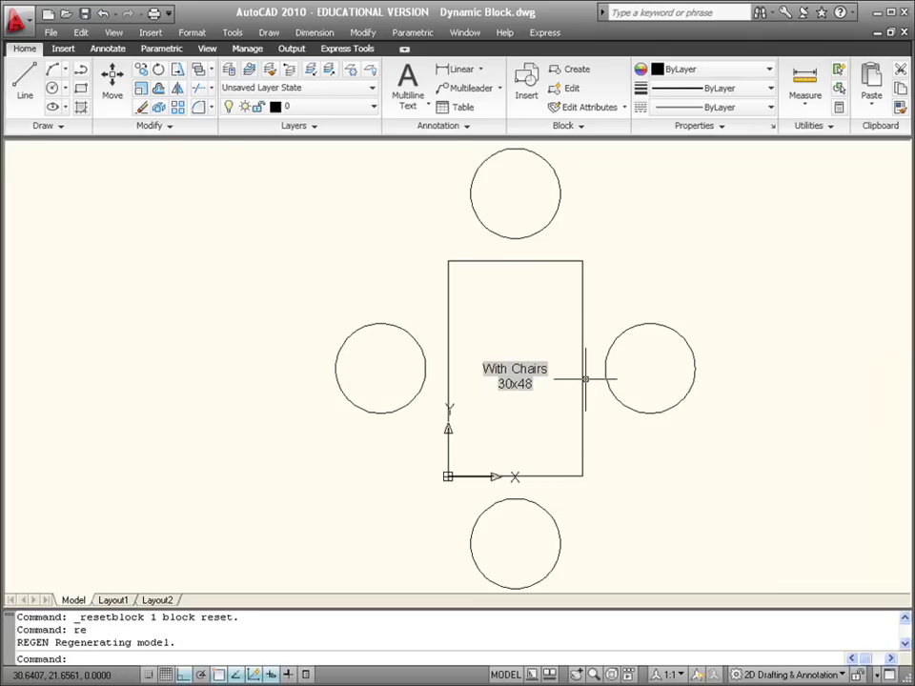
pyautogui.press('Escape')
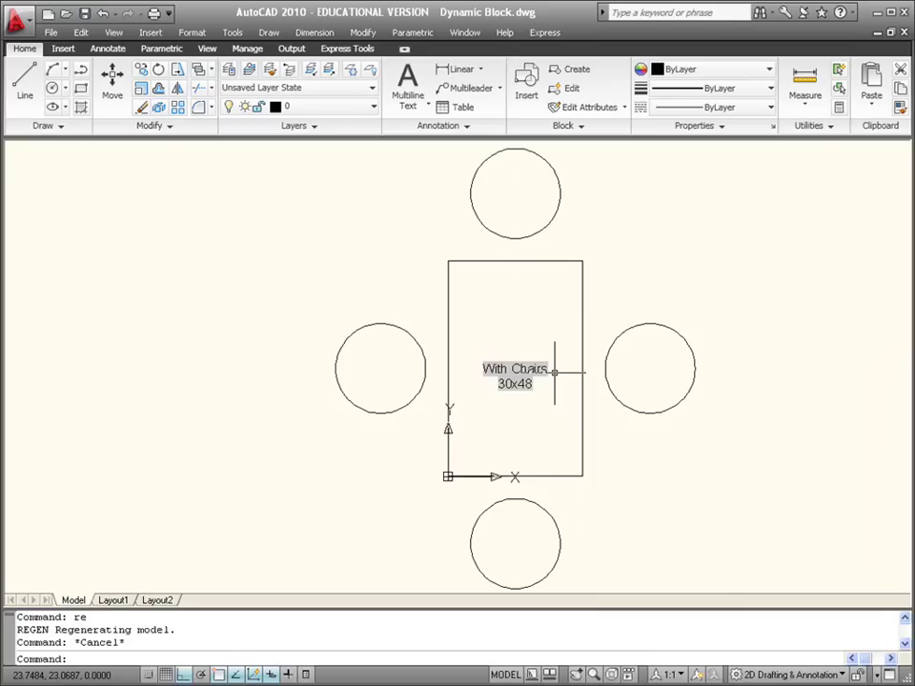
# Show the Tool Palettes window from Tools > Palettes, then close it.
pyautogui.click(231, 32)
pyautogui.moveTo(256, 75)
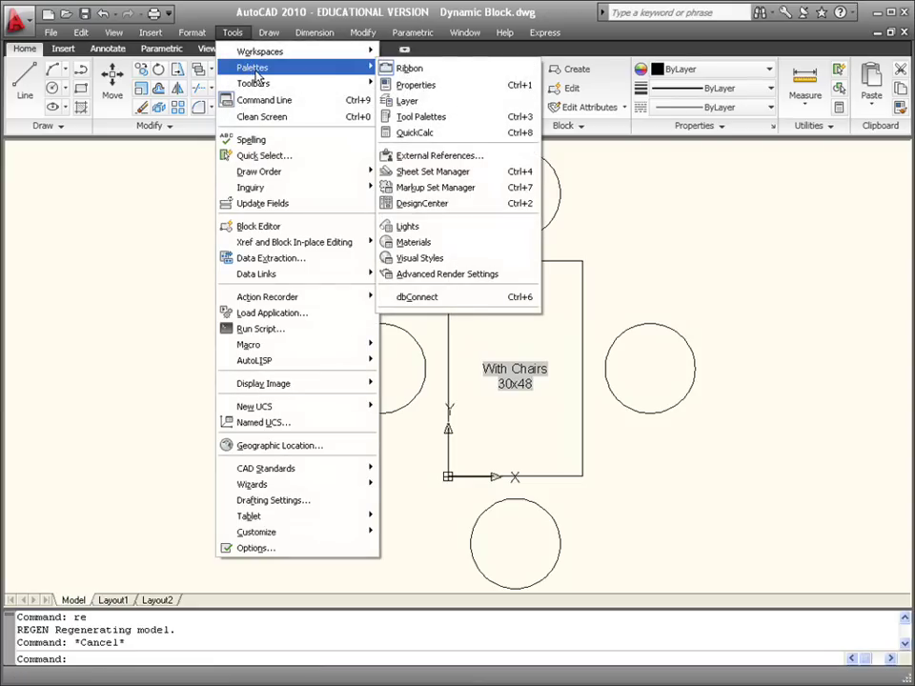
pyautogui.click(456, 117)
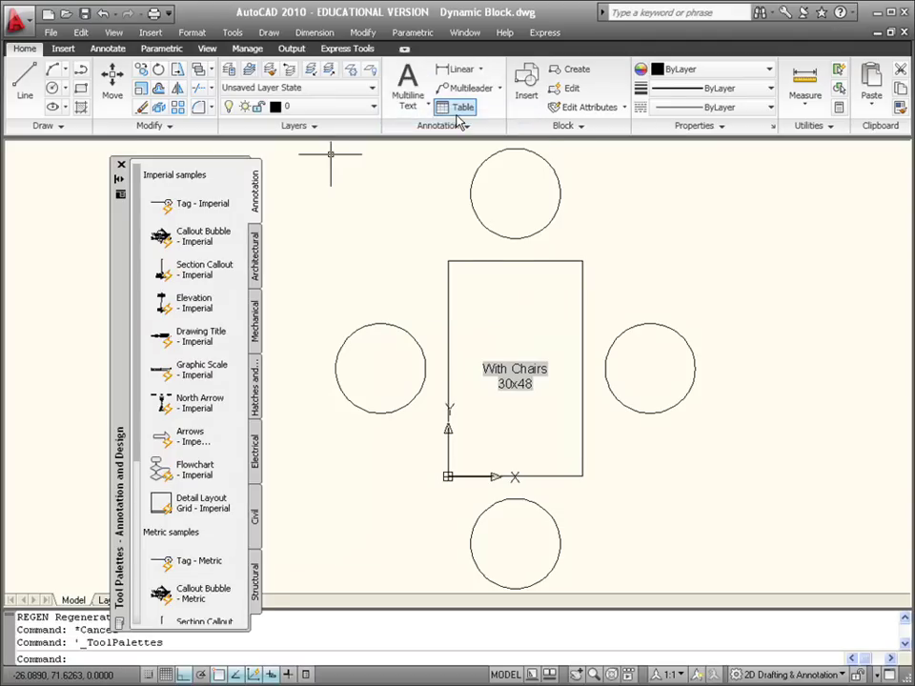
pyautogui.click(121, 165)
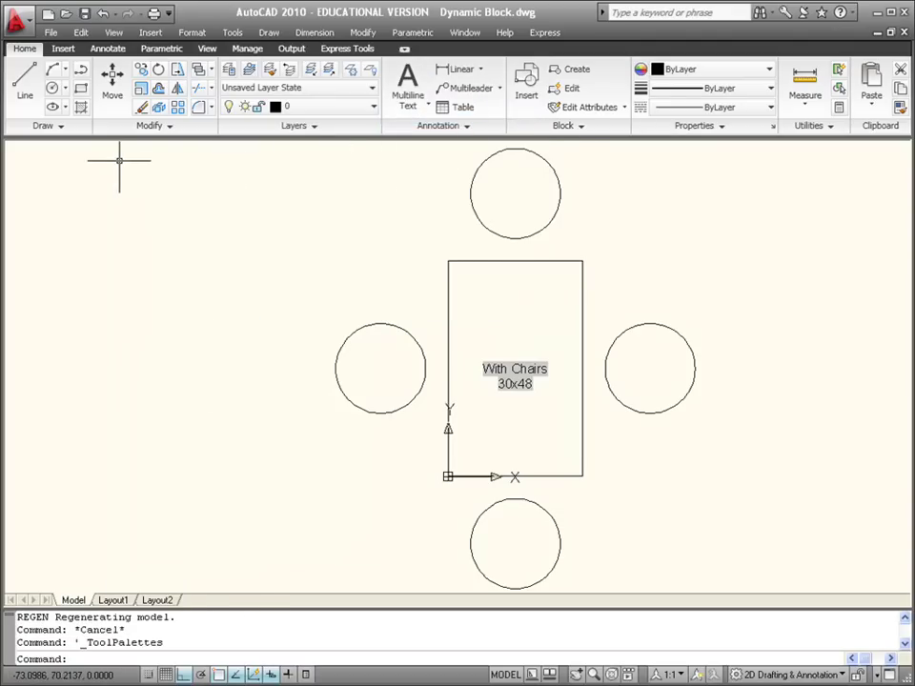
# Reopen Tool Palettes from the View tab and move the window to the left side.
pyautogui.click(247, 50)
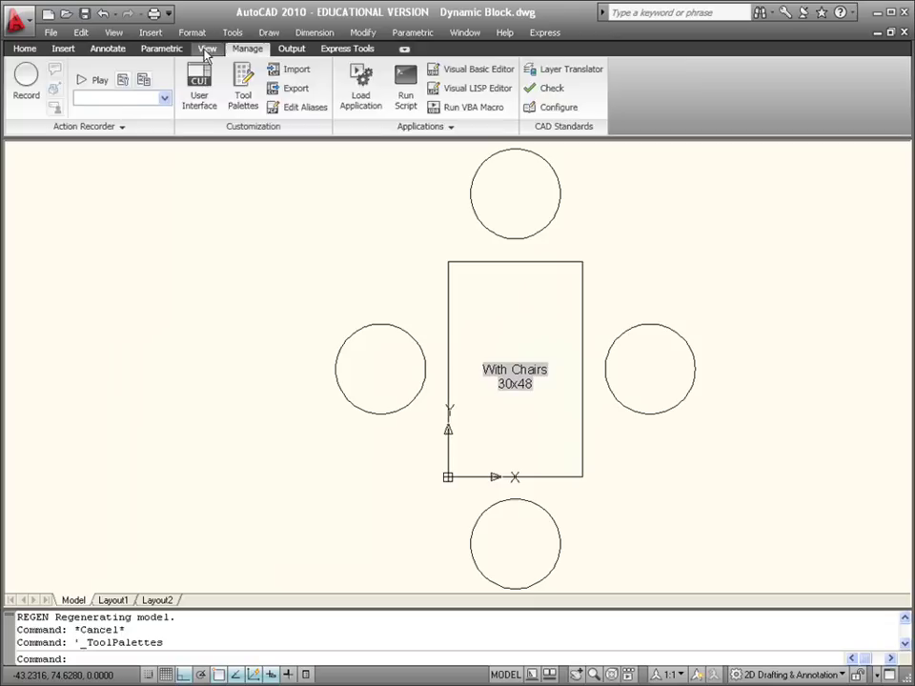
pyautogui.click(207, 49)
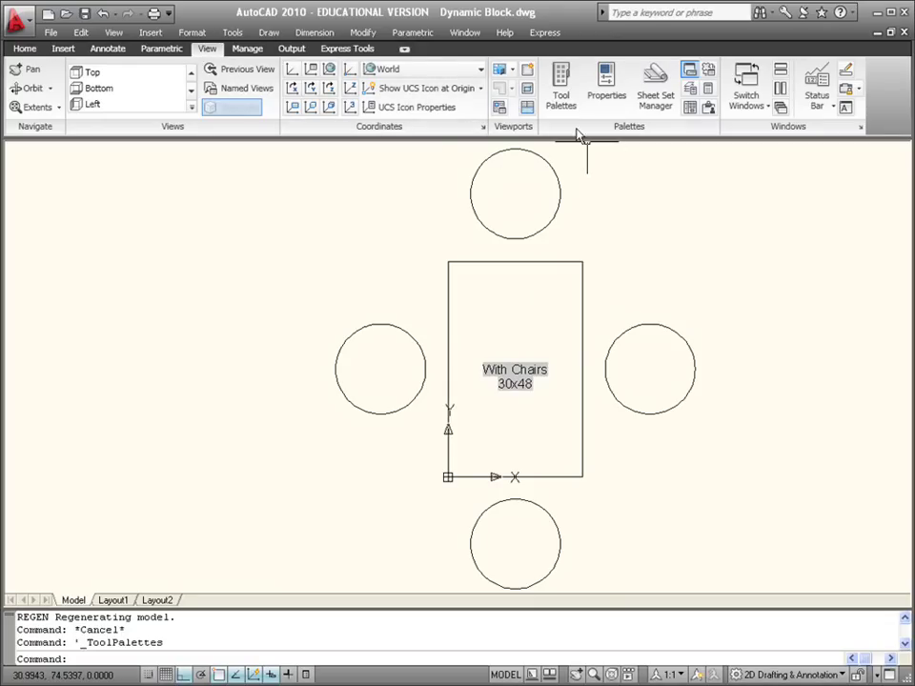
pyautogui.click(560, 90)
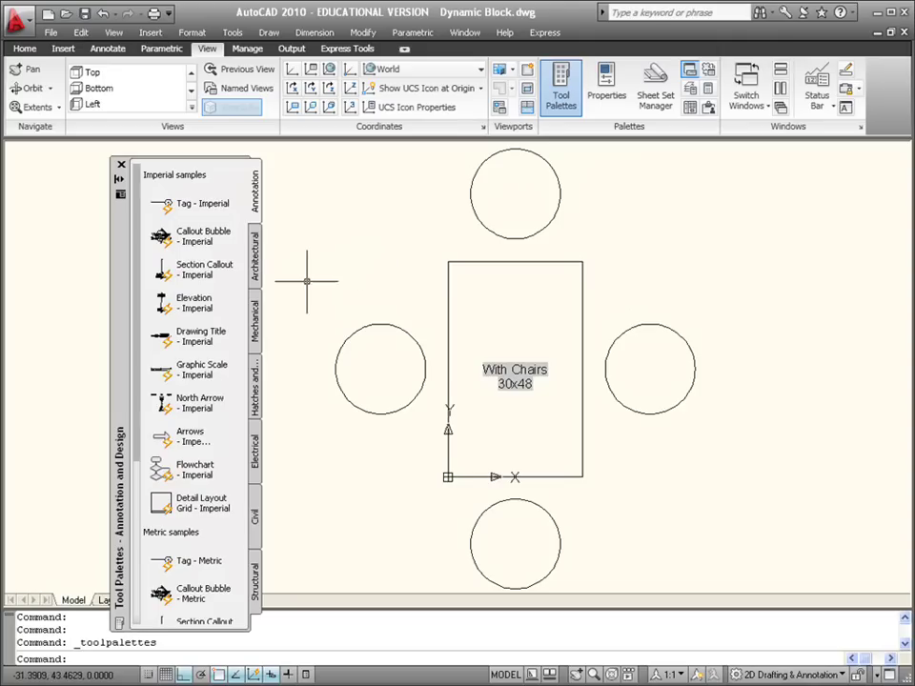
pyautogui.moveTo(121, 250); pyautogui.dragTo(80, 246)
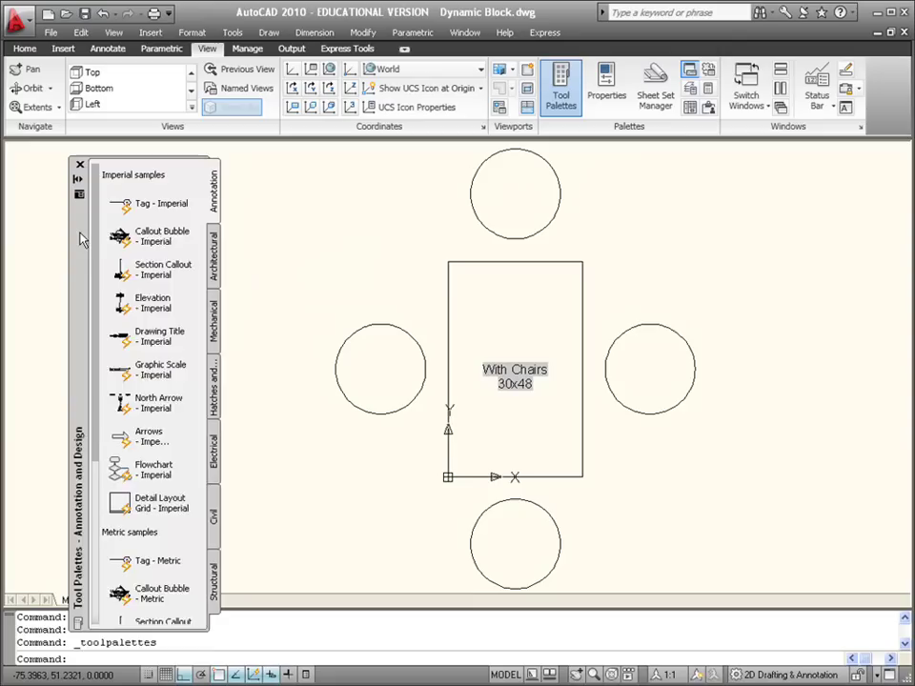
# Choose Customize Palettes from the Tool Palettes title bar's right-click menu.
pyautogui.rightClick(82, 240)
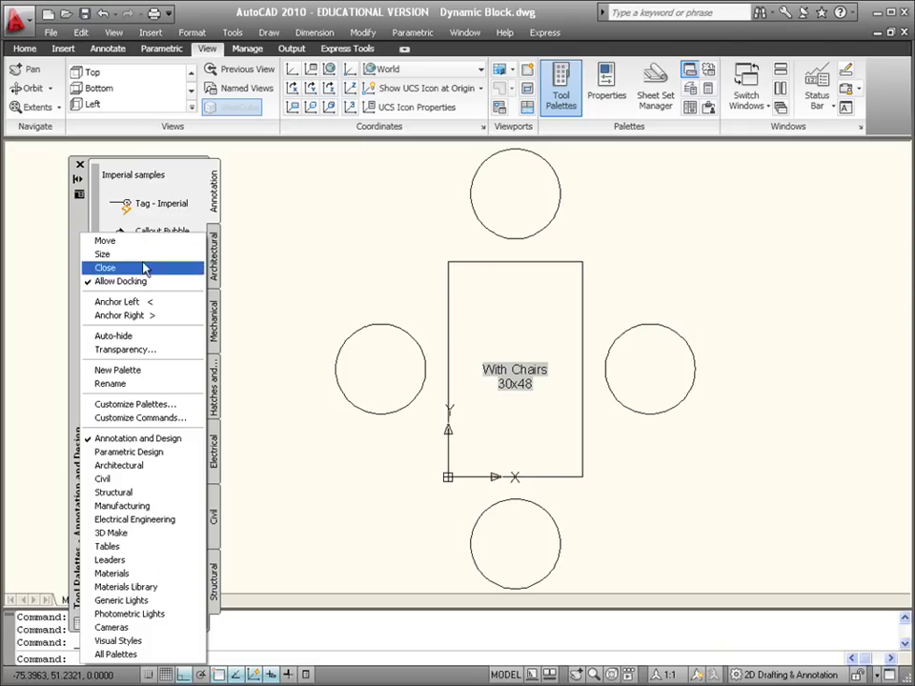
pyautogui.click(139, 406)
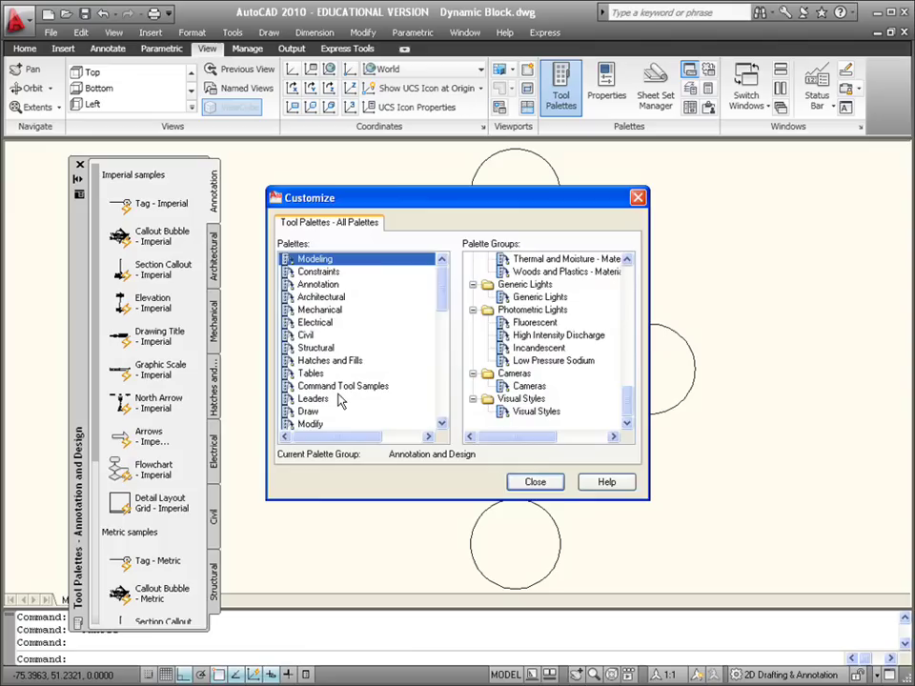
# Collapse the Visual Styles, Cameras, Photometric Lights, Generic Lights, Materials Library and Materials groups.
pyautogui.click(473, 398)
pyautogui.click(473, 386)
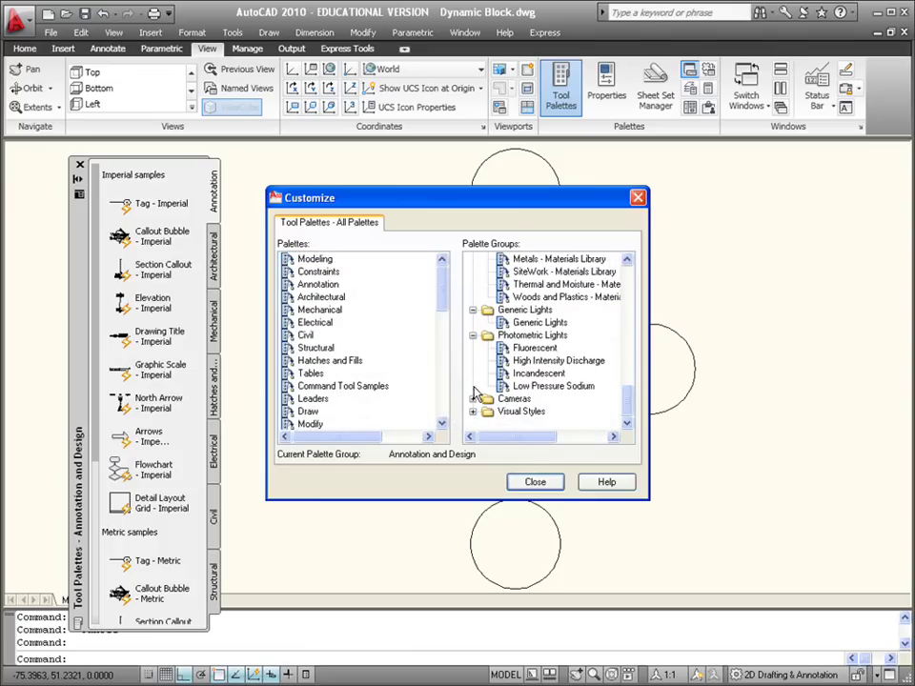
pyautogui.click(473, 335)
pyautogui.click(472, 361)
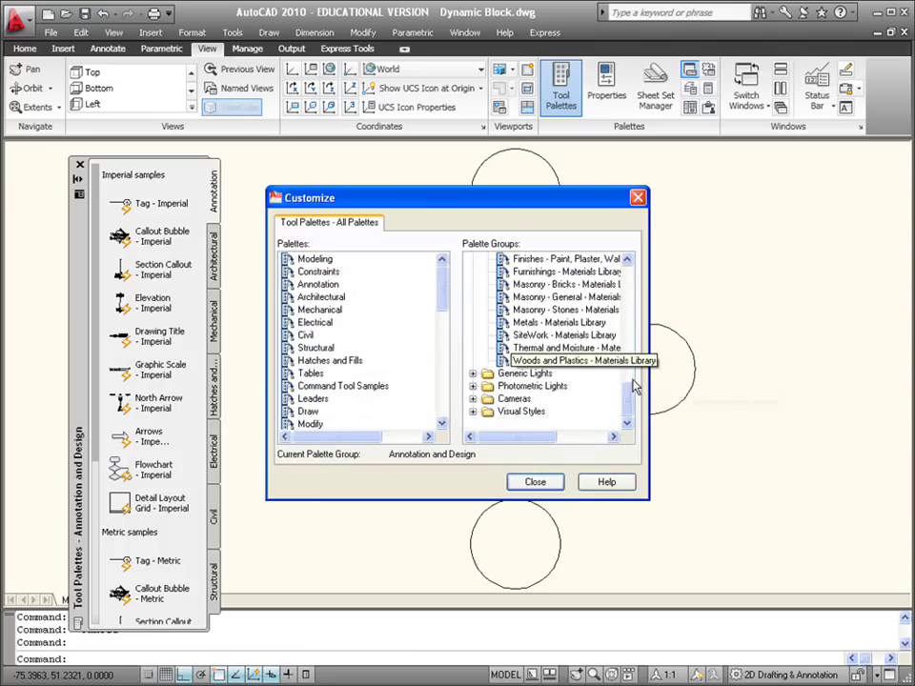
pyautogui.scroll(1, 631, 391)
pyautogui.moveTo(631, 391); pyautogui.dragTo(629, 351)
pyautogui.click(473, 335)
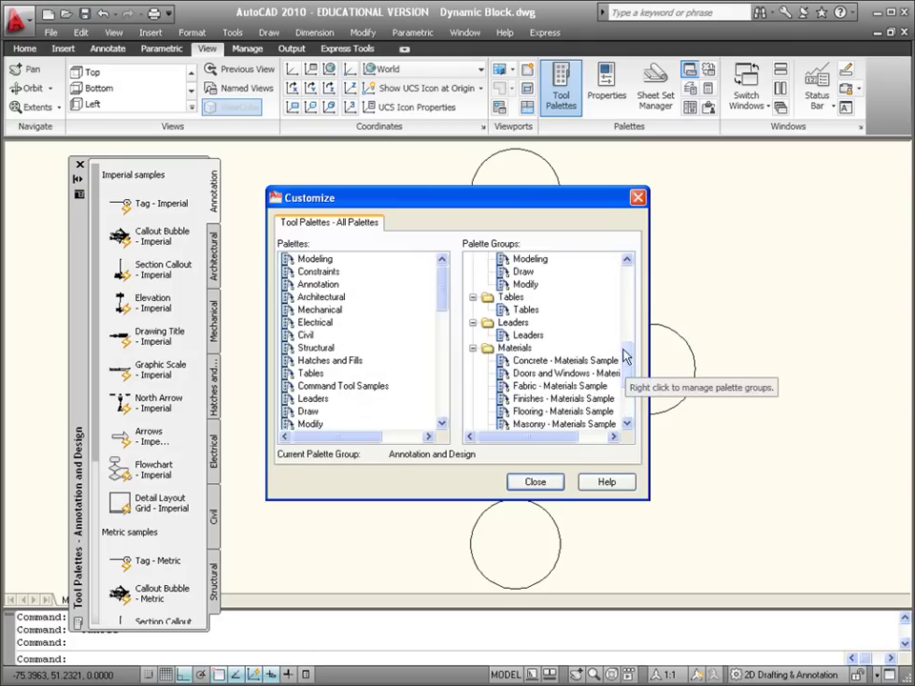
pyautogui.click(473, 348)
# Collapse the Leaders, Tables, 3D Make, Electrical Engineering, Manufacturing, Structural, Civil and Architectural groups.
pyautogui.click(473, 348)
pyautogui.click(472, 335)
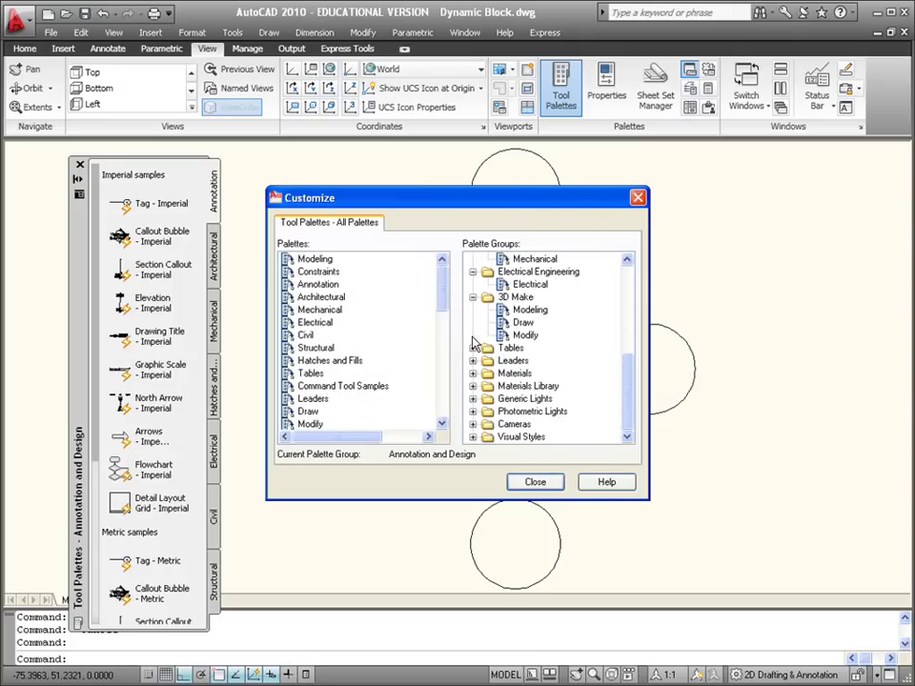
pyautogui.click(473, 296)
pyautogui.click(472, 310)
pyautogui.click(473, 296)
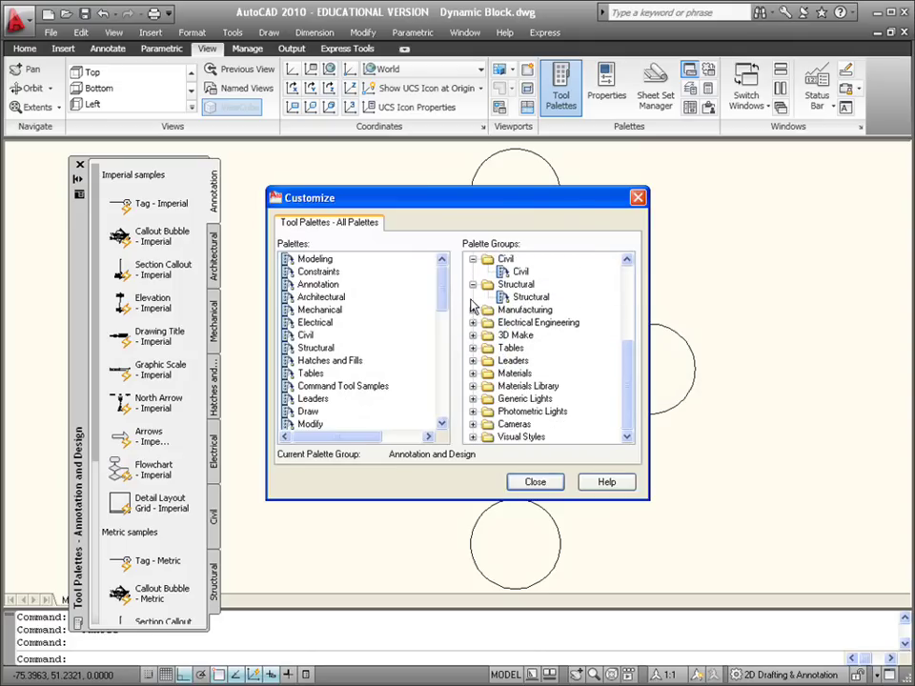
pyautogui.click(472, 285)
pyautogui.click(473, 274)
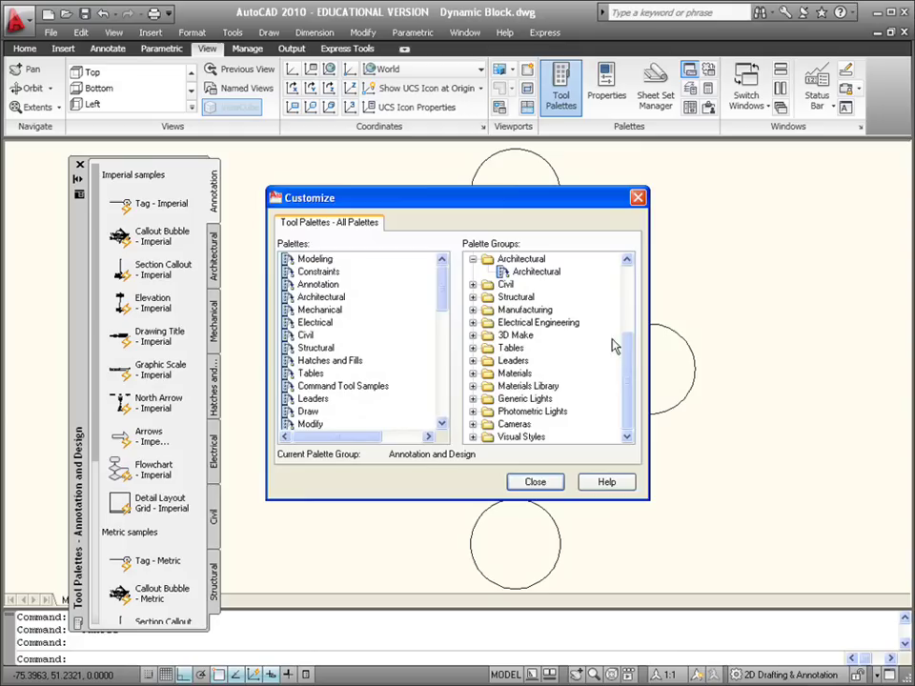
pyautogui.moveTo(622, 347); pyautogui.dragTo(626, 297)
pyautogui.click(472, 348)
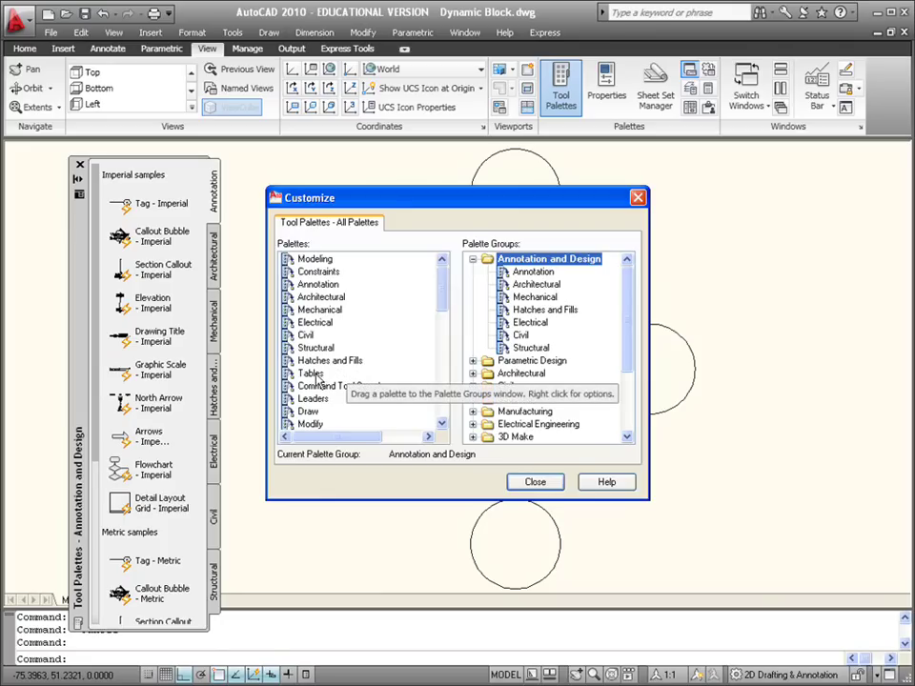
# Add the Tables palette to Annotation and Design, then remove it again.
pyautogui.moveTo(317, 379)
pyautogui.mouseDown()
pyautogui.moveTo(357, 359)
pyautogui.moveTo(586, 298)
pyautogui.moveTo(569, 317)
pyautogui.moveTo(424, 343)
pyautogui.moveTo(386, 386)
pyautogui.moveTo(537, 321)
pyautogui.moveTo(553, 301)
pyautogui.moveTo(547, 345)
pyautogui.moveTo(571, 323)
pyautogui.mouseUp()
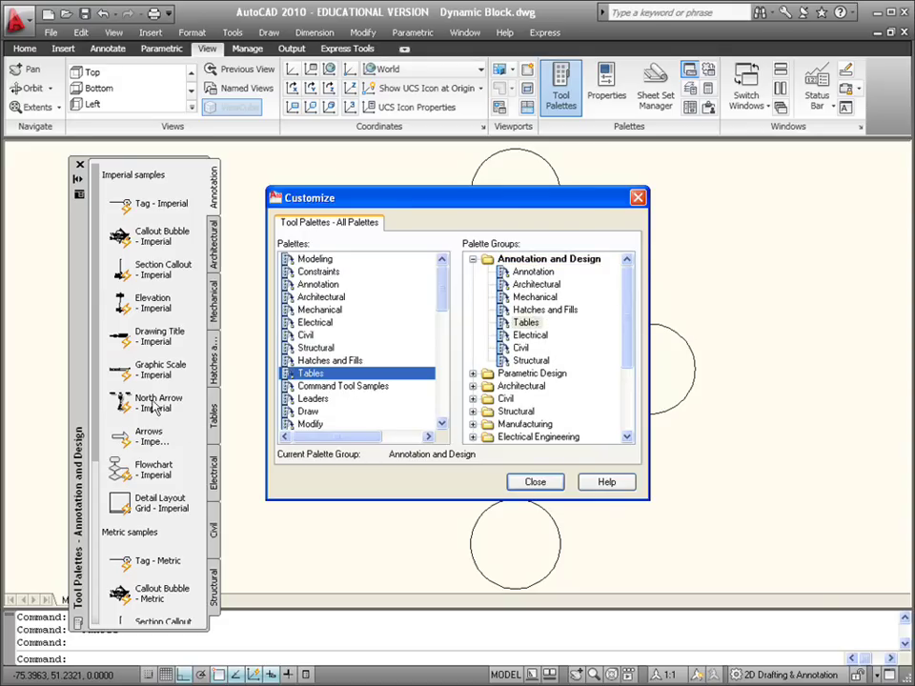
pyautogui.rightClick(531, 327)
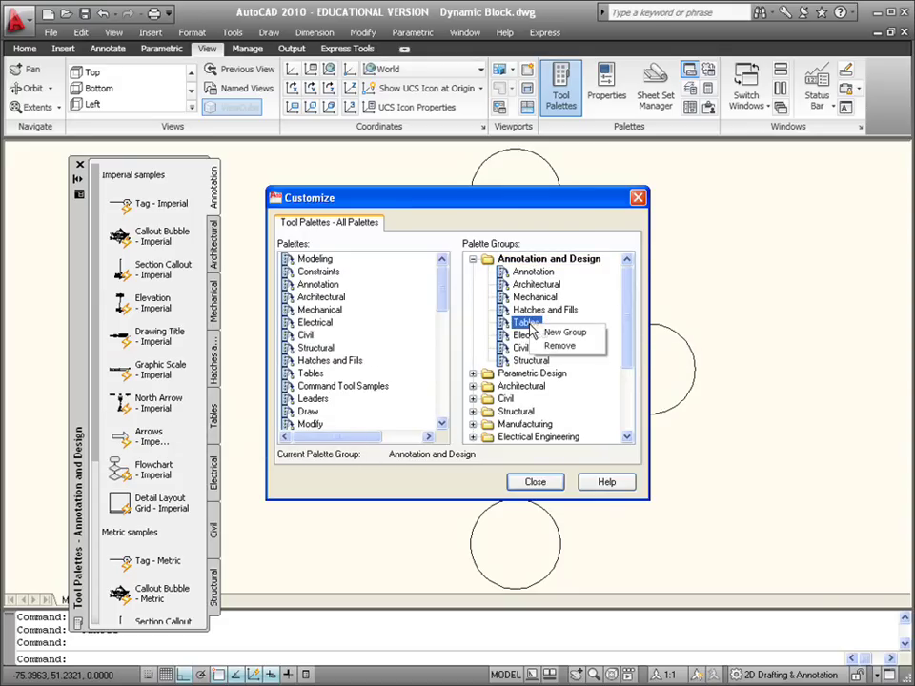
pyautogui.click(561, 346)
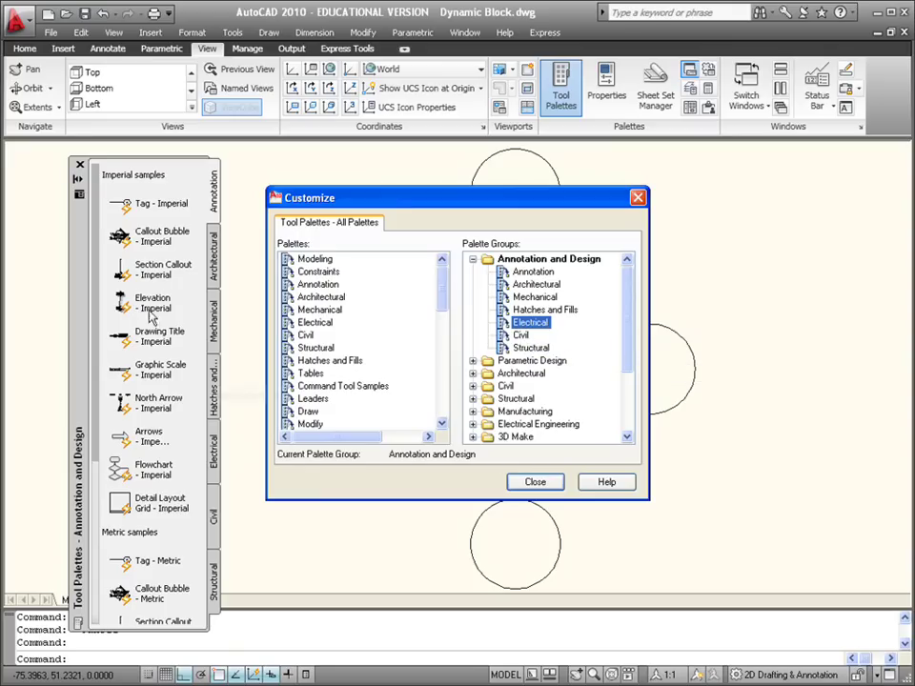
# Remove Structural, Civil, Electrical, Mechanical and Architectural from the Annotation and Design group.
pyautogui.click(526, 350)
pyautogui.rightClick(527, 353)
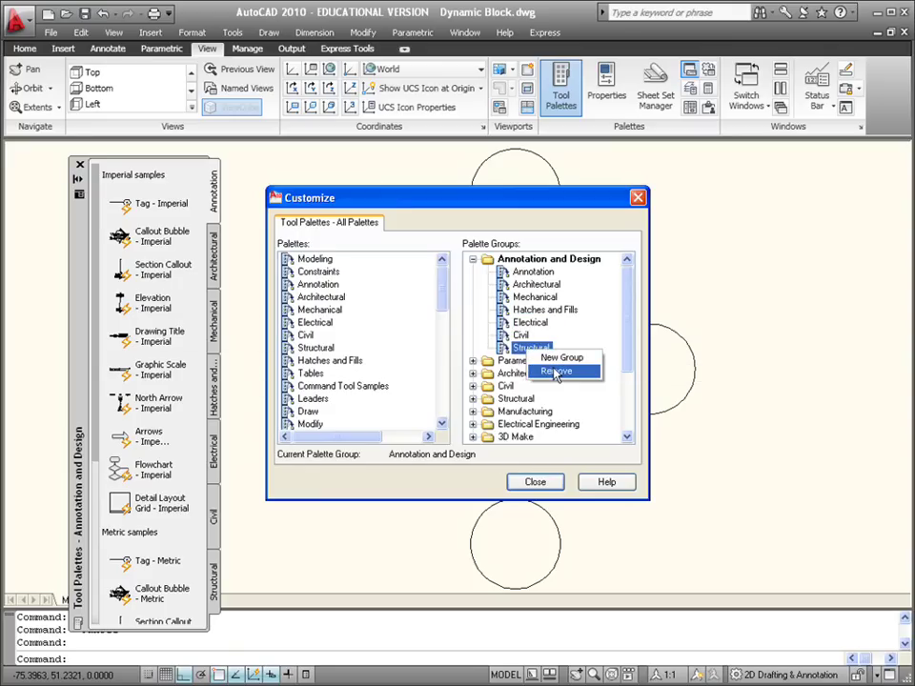
pyautogui.click(555, 373)
pyautogui.rightClick(520, 336)
pyautogui.click(536, 357)
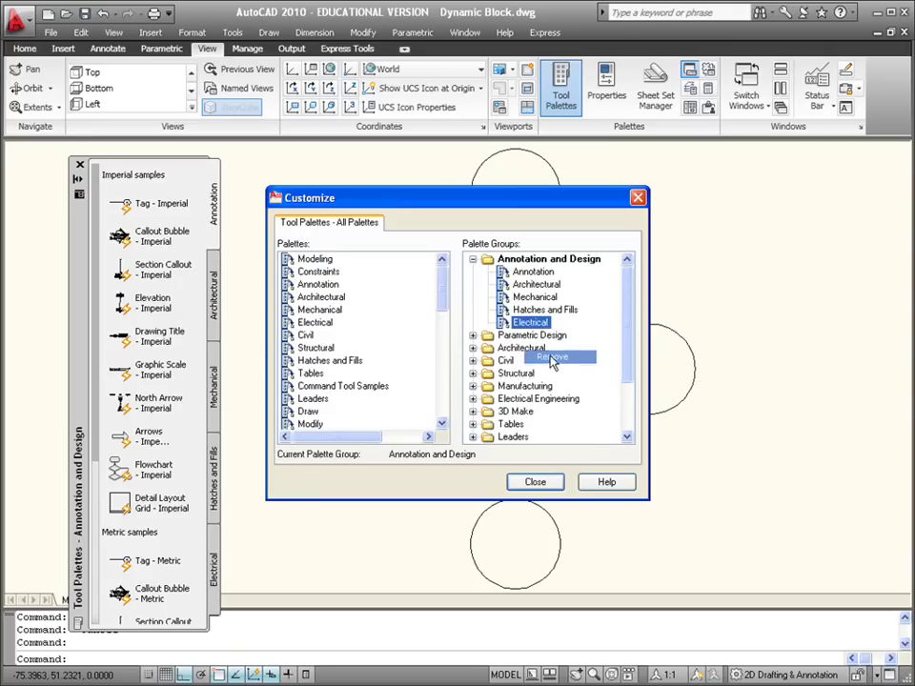
pyautogui.rightClick(530, 325)
pyautogui.click(557, 348)
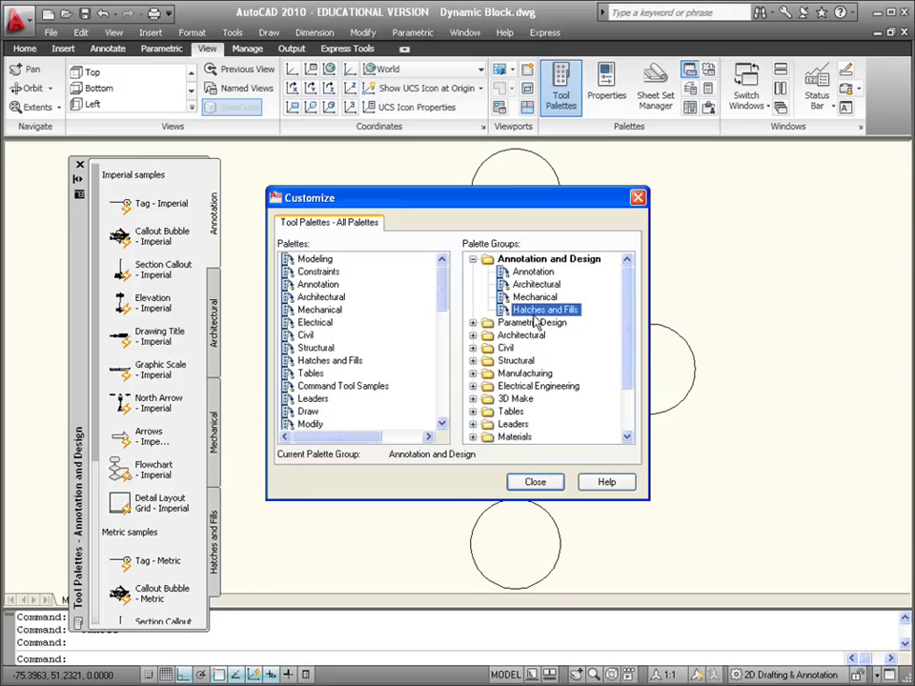
pyautogui.rightClick(534, 297)
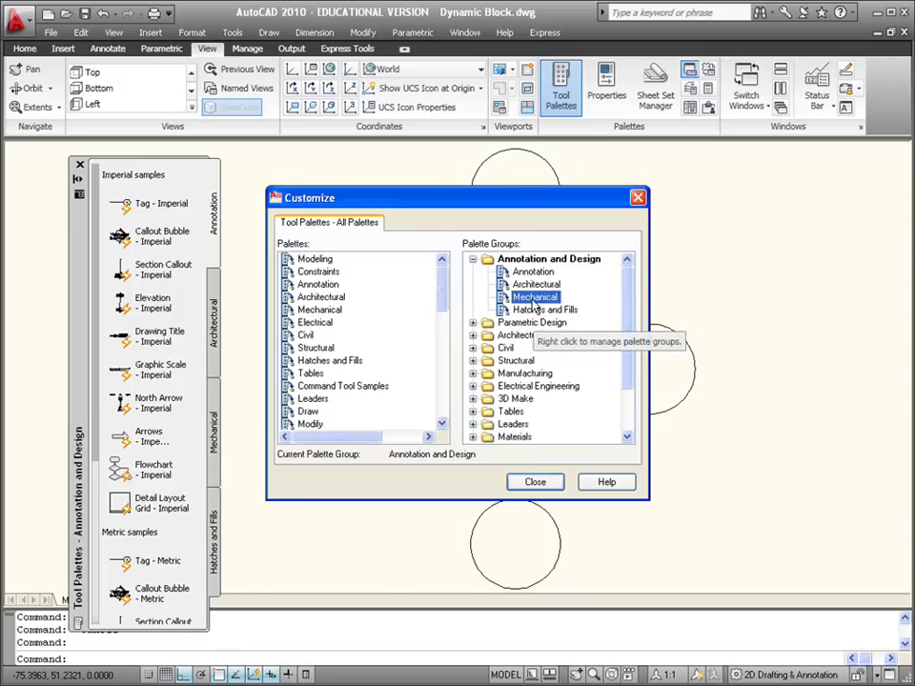
pyautogui.click(560, 321)
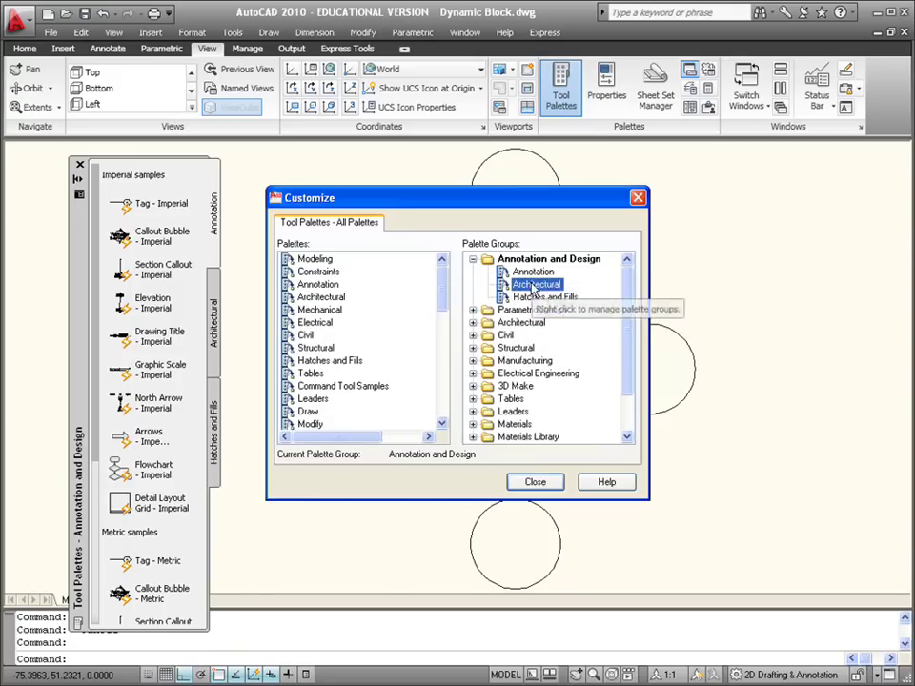
pyautogui.rightClick(535, 285)
pyautogui.click(555, 308)
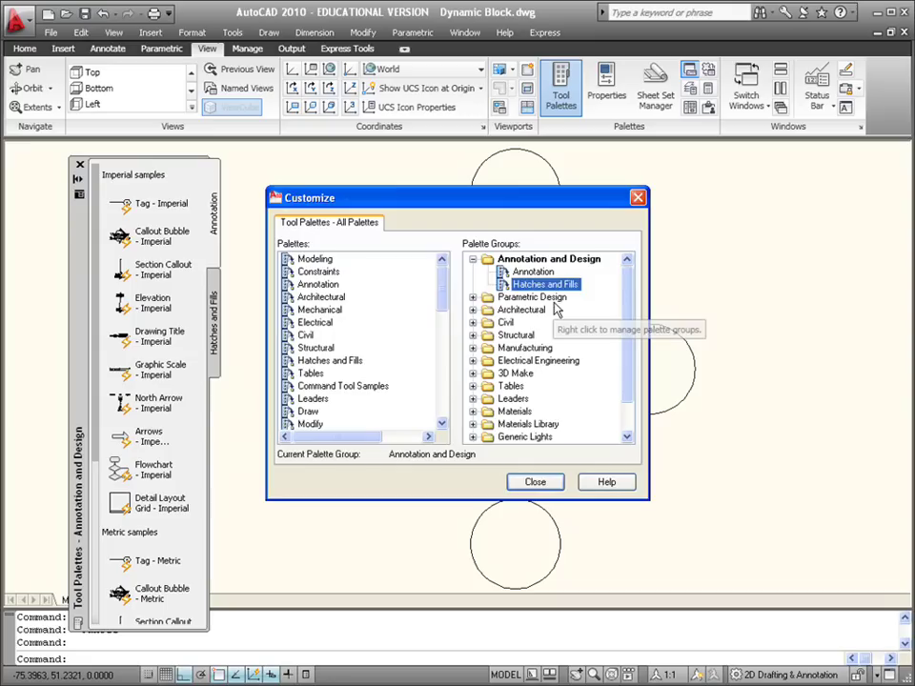
pyautogui.click(531, 272)
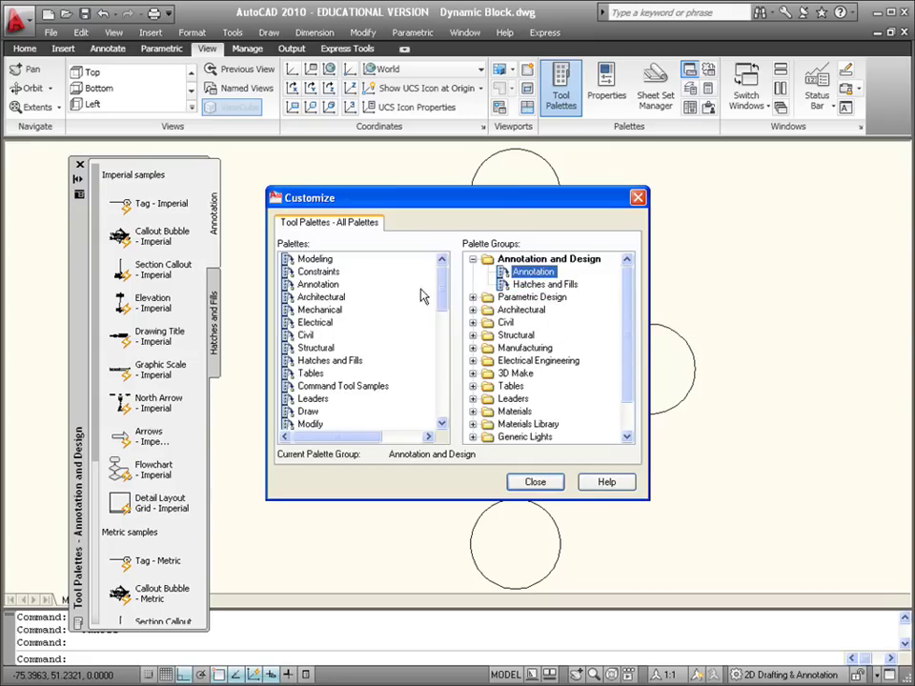
# Add the Draw and Modify palettes to Annotation and Design and check their tabs.
pyautogui.moveTo(307, 412)
pyautogui.mouseDown()
pyautogui.moveTo(508, 287)
pyautogui.moveTo(515, 272)
pyautogui.mouseUp()
pyautogui.moveTo(321, 428)
pyautogui.mouseDown()
pyautogui.moveTo(315, 423)
pyautogui.moveTo(500, 268)
pyautogui.moveTo(520, 278)
pyautogui.mouseUp()
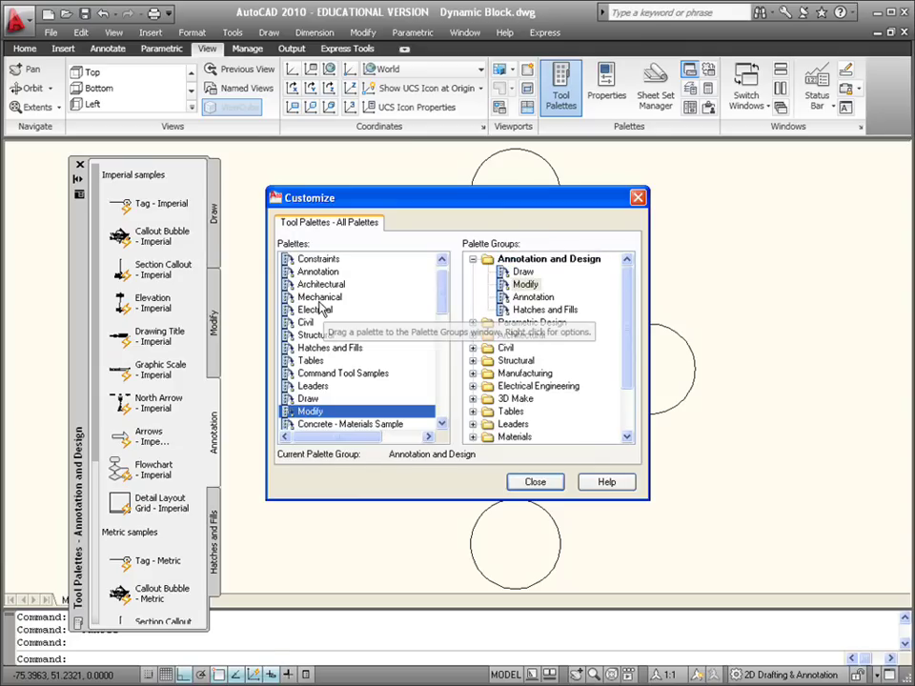
pyautogui.click(214, 212)
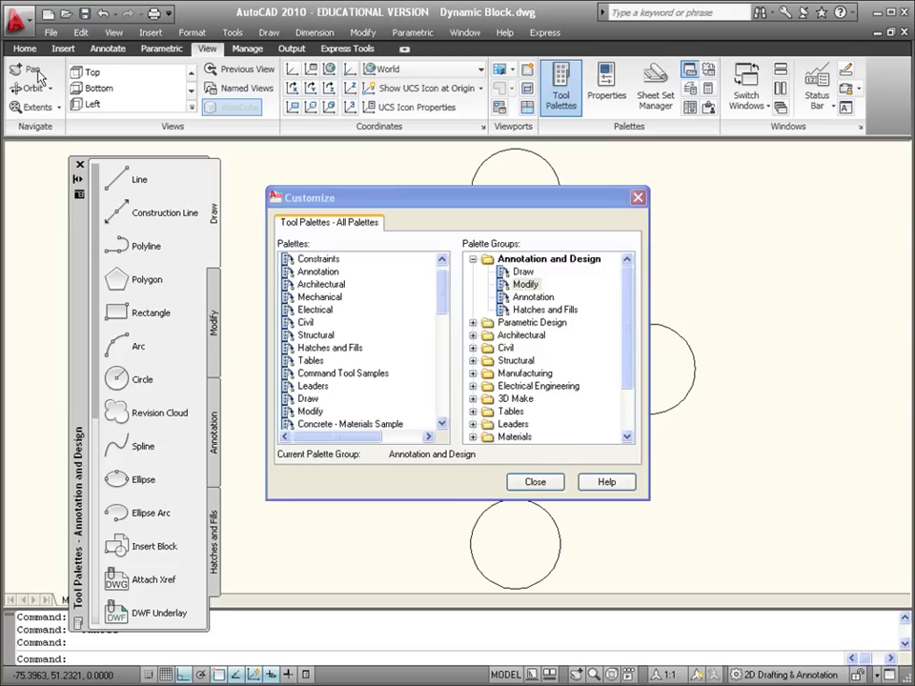
pyautogui.click(213, 314)
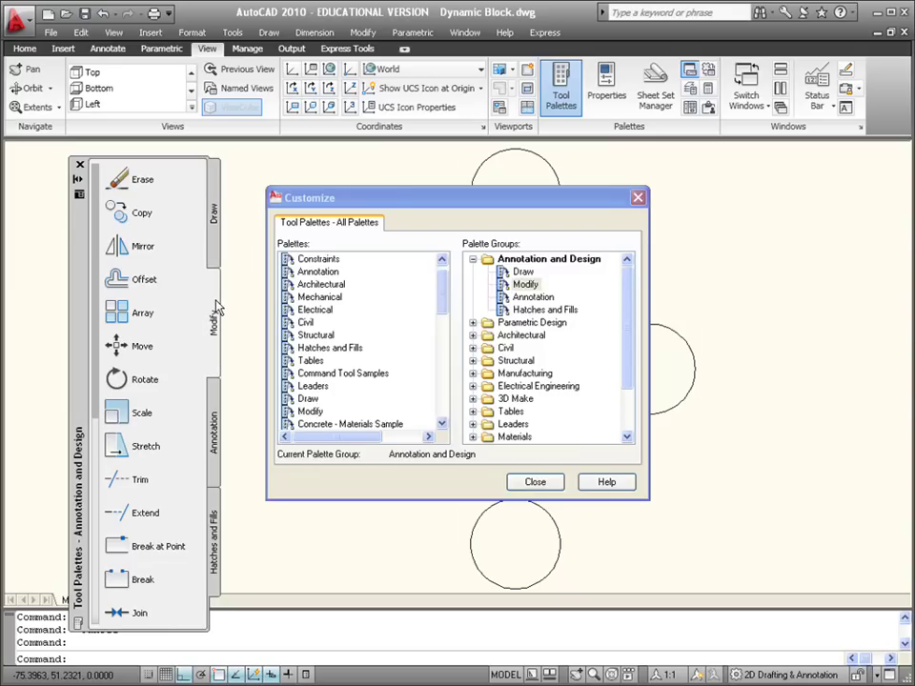
pyautogui.click(217, 246)
pyautogui.click(215, 300)
# Close the Customize dialog and anchor the tool palette to the left edge.
pyautogui.click(539, 483)
pyautogui.rightClick(81, 261)
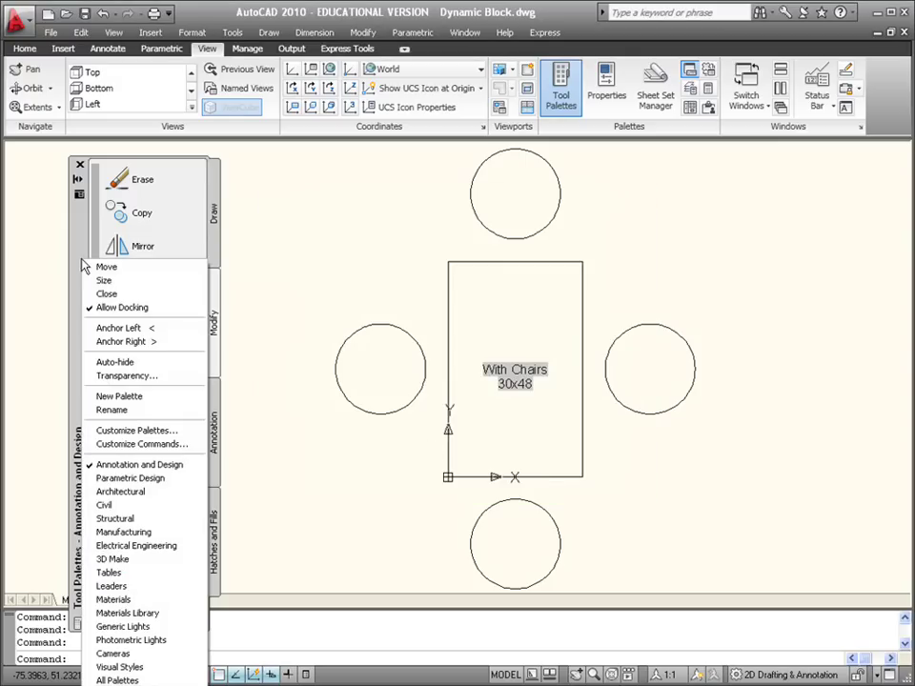
pyautogui.click(132, 328)
# Show the Draw tools and float the palette free beside the drawing.
pyautogui.moveTo(15, 224)
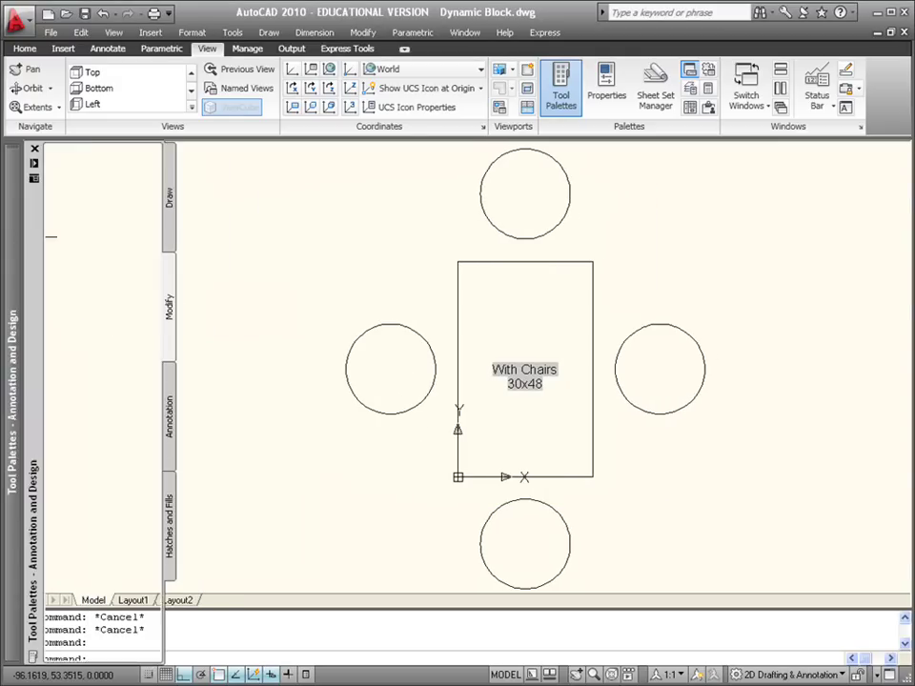
pyautogui.click(168, 193)
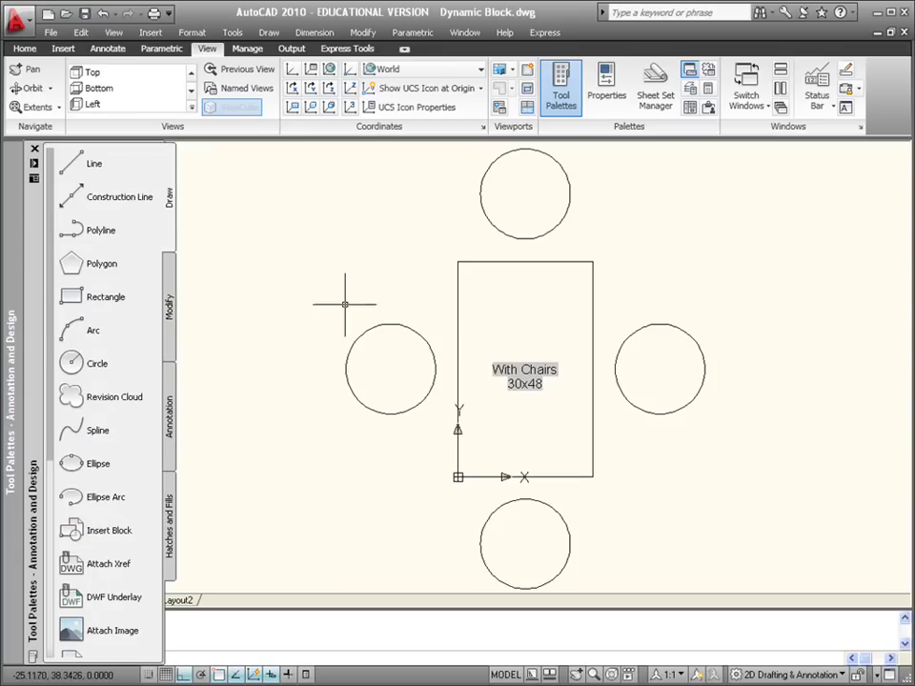
pyautogui.moveTo(13, 220)
pyautogui.moveTo(28, 200); pyautogui.dragTo(159, 266)
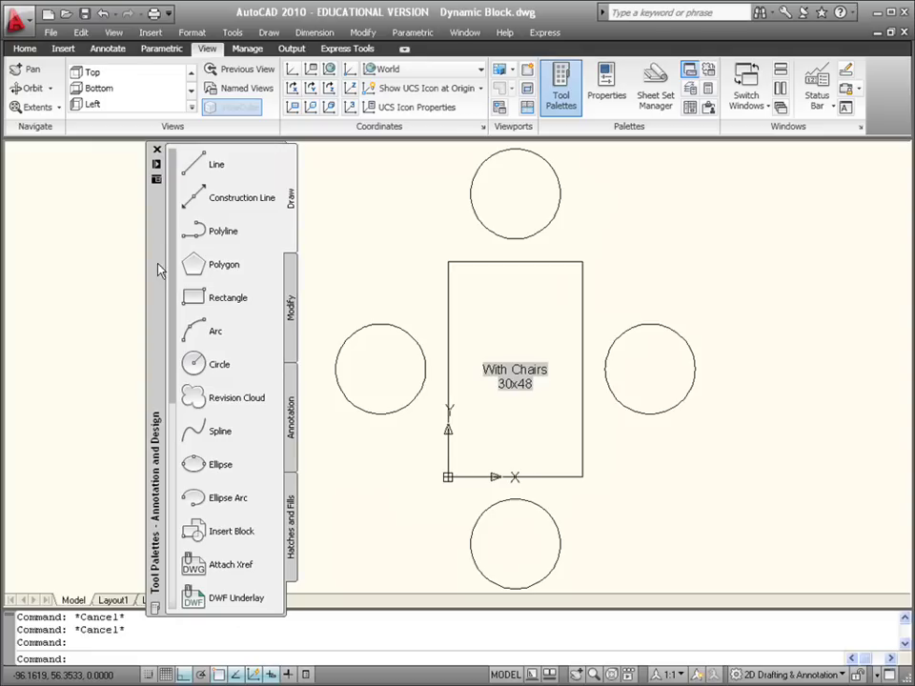
# Set all tool palettes to Icon only view with a smaller image size.
pyautogui.rightClick(258, 227)
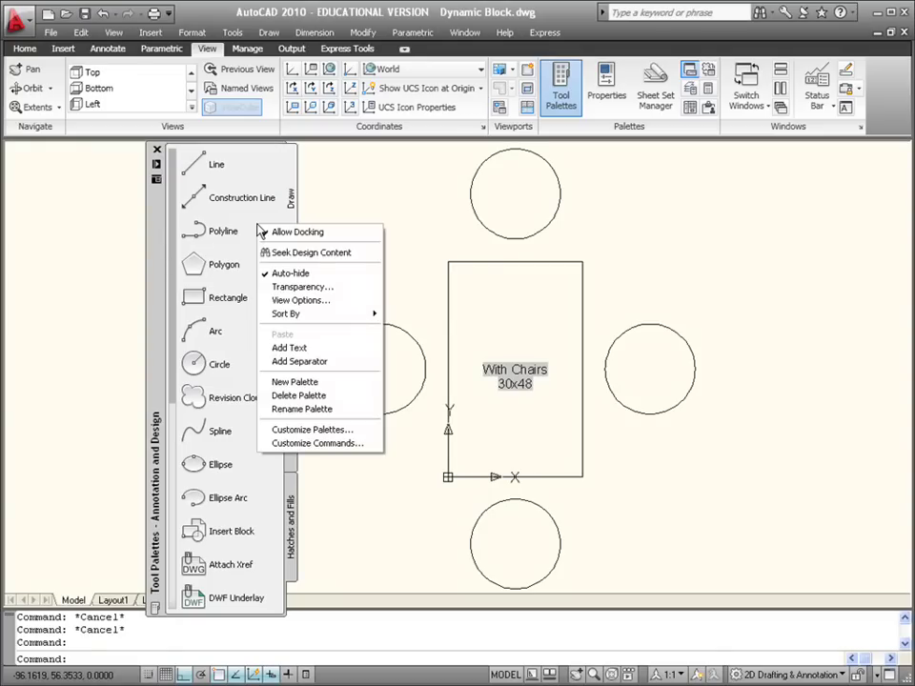
pyautogui.click(295, 301)
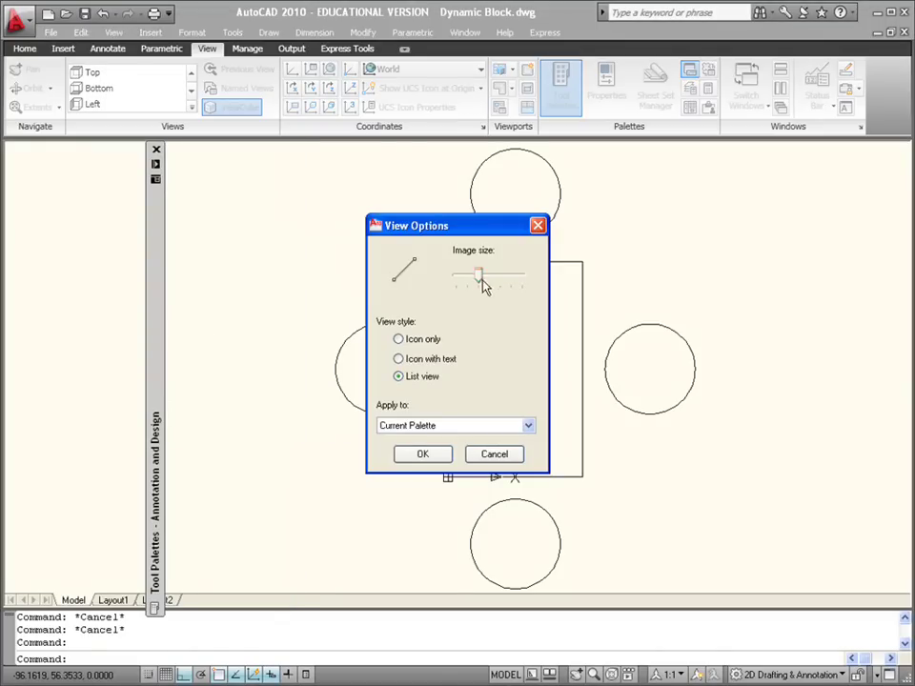
pyautogui.moveTo(479, 281); pyautogui.dragTo(468, 282)
pyautogui.click(460, 432)
pyautogui.click(424, 448)
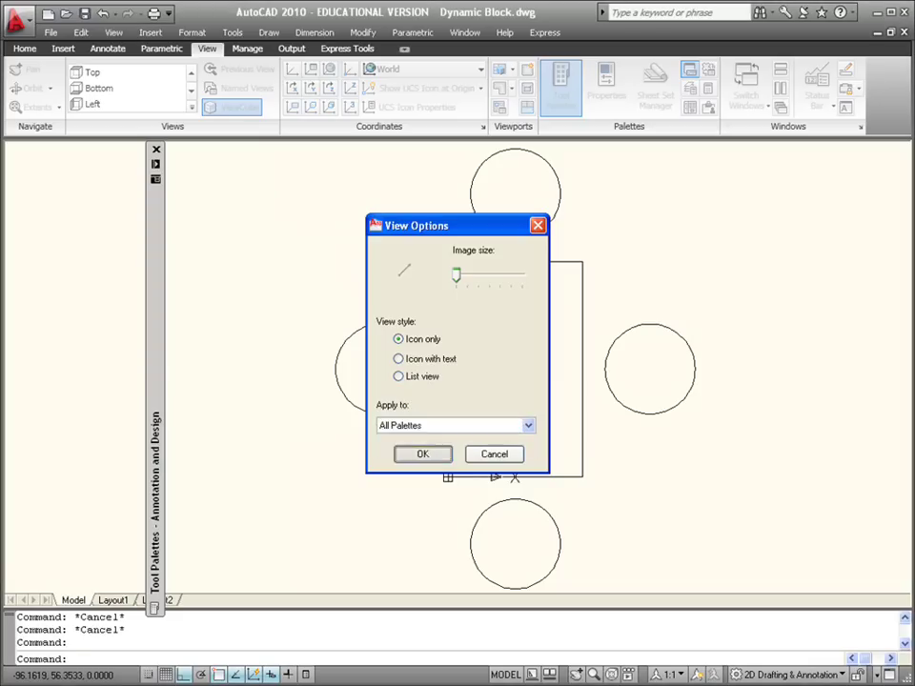
pyautogui.click(422, 453)
# Anchor the tool palette to the left edge of the window.
pyautogui.moveTo(159, 302)
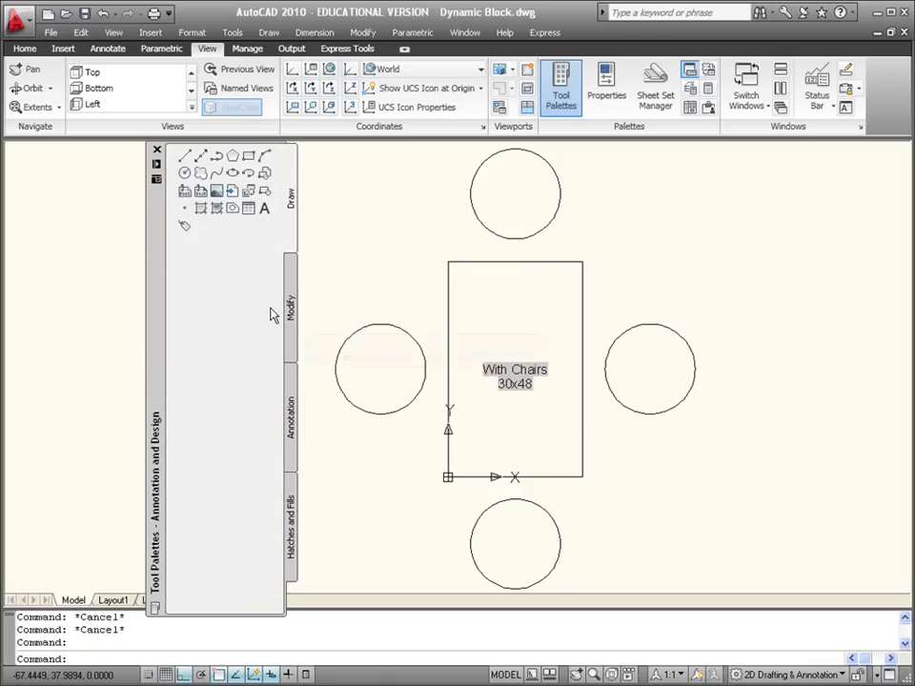
pyautogui.rightClick(158, 265)
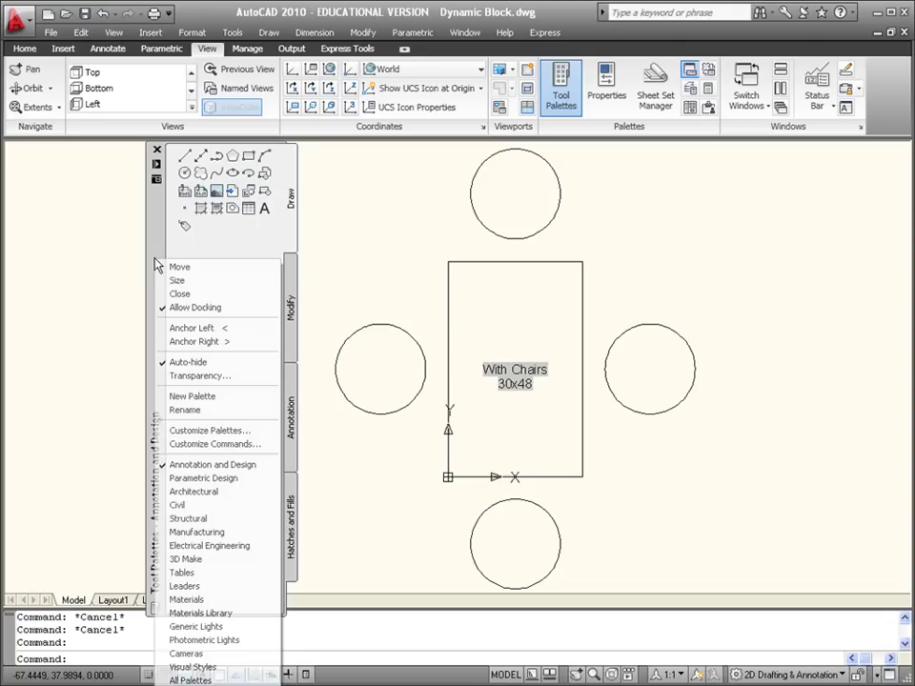
pyautogui.click(192, 327)
pyautogui.moveTo(13, 191)
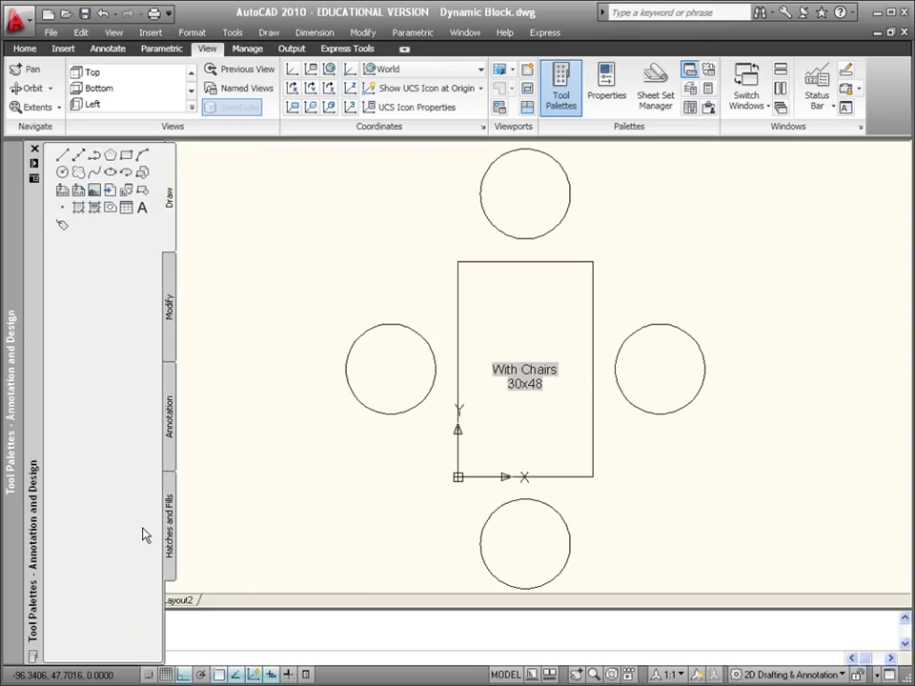
# Narrow the tool palette to one icon column, check its Modify, Annotation, Hatches and Draw tabs, and float it.
pyautogui.moveTo(164, 622); pyautogui.dragTo(75, 602)
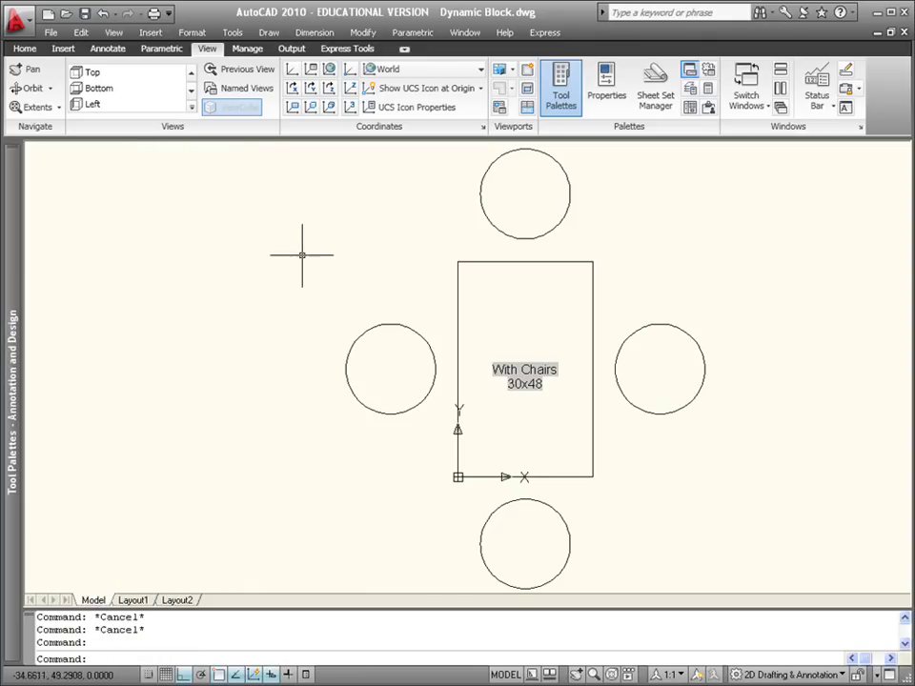
pyautogui.moveTo(17, 214)
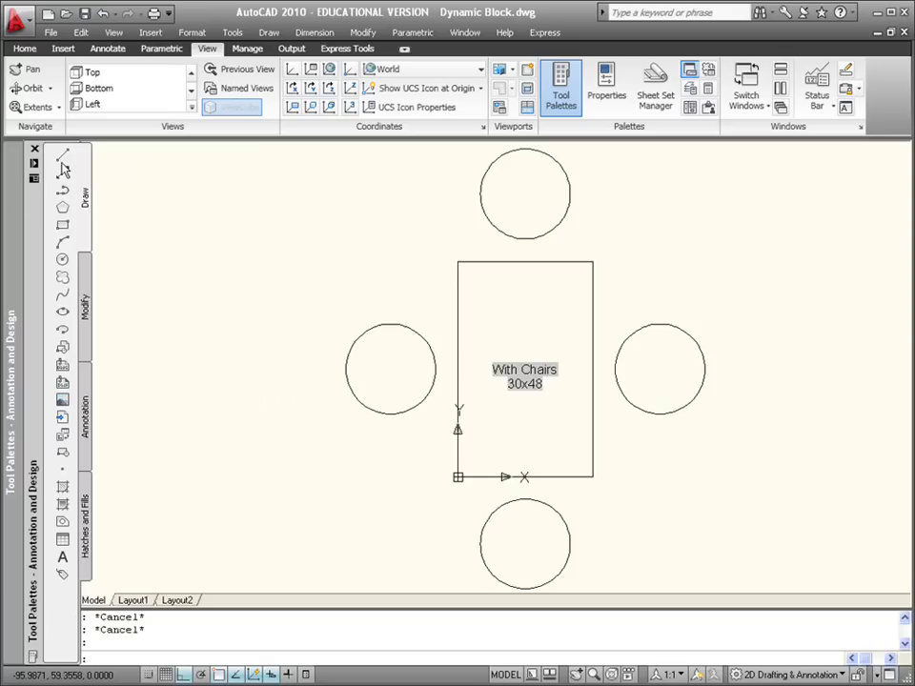
pyautogui.click(85, 306)
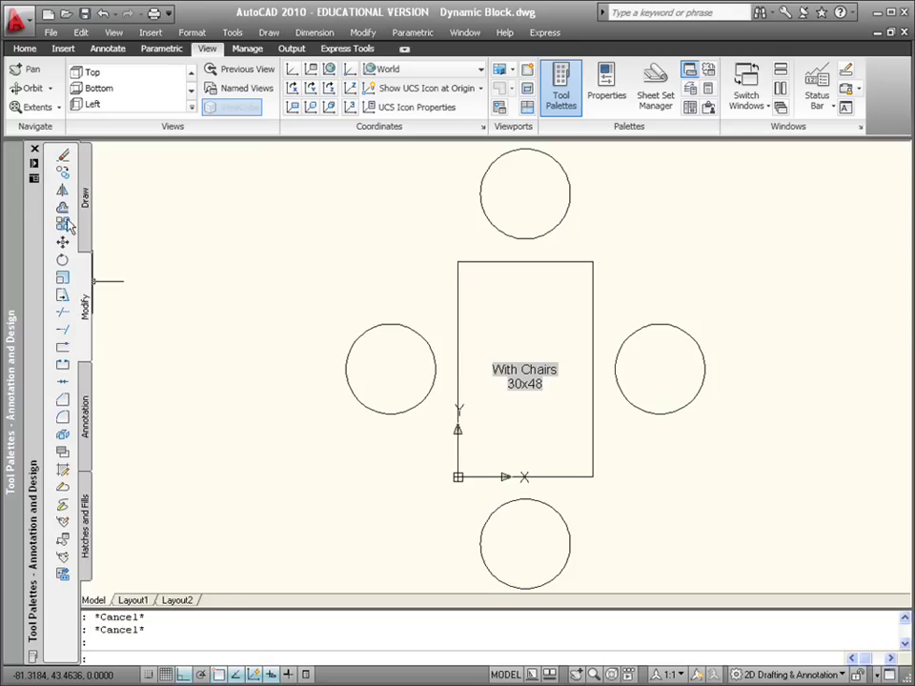
pyautogui.click(88, 399)
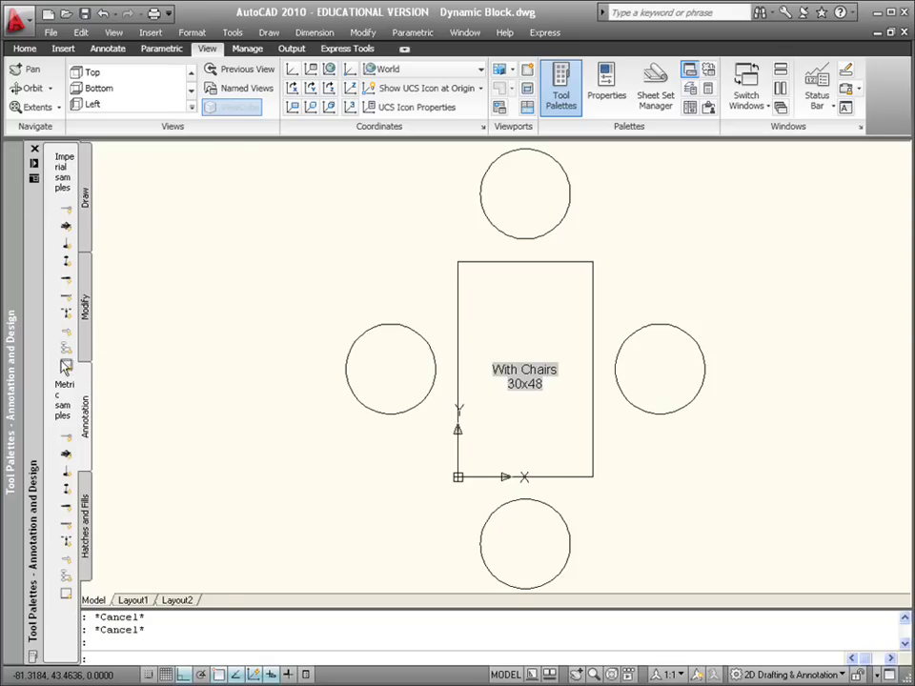
pyautogui.click(86, 496)
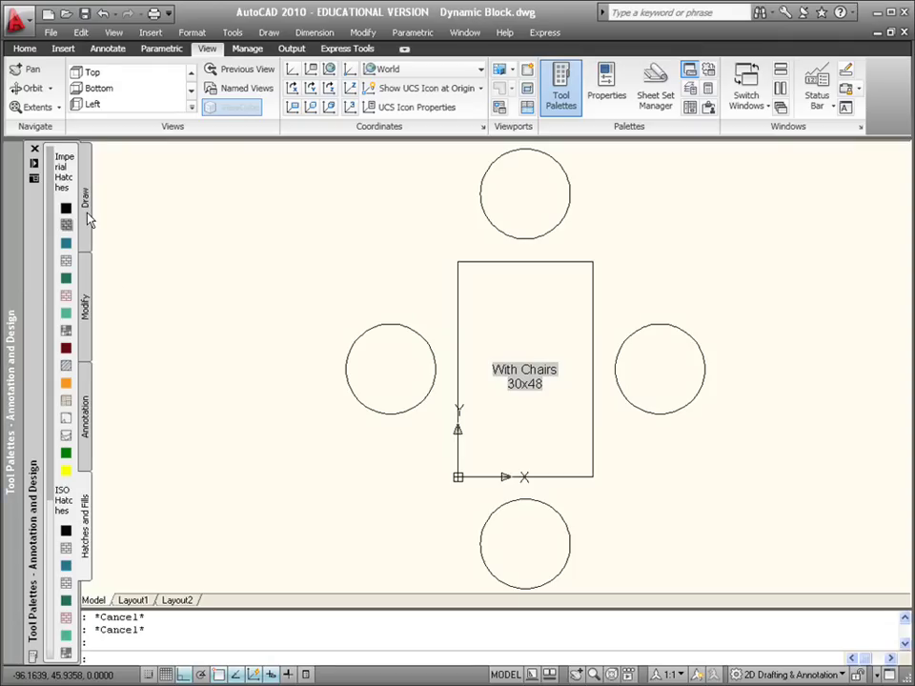
pyautogui.click(87, 218)
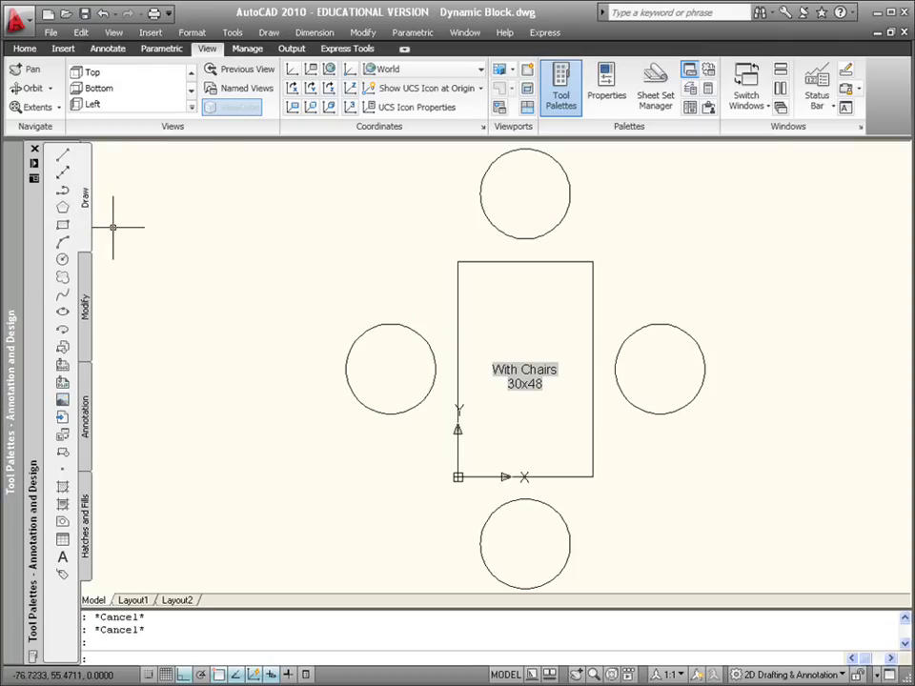
pyautogui.moveTo(38, 249); pyautogui.dragTo(203, 259)
# Open the Customize dialog from the tool palette's options.
pyautogui.rightClick(203, 259)
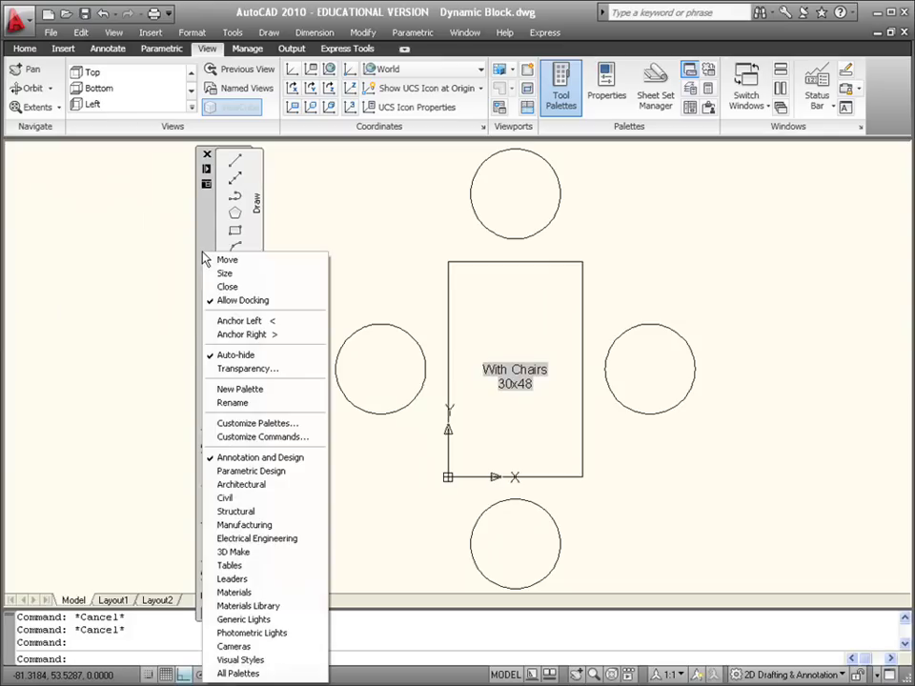
pyautogui.click(251, 428)
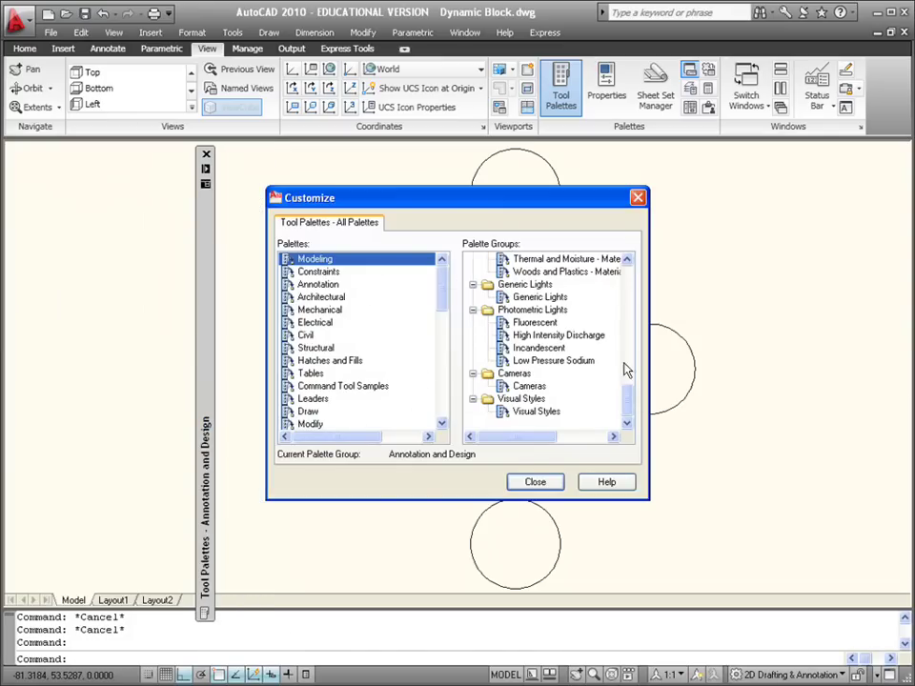
pyautogui.moveTo(629, 394); pyautogui.dragTo(629, 261)
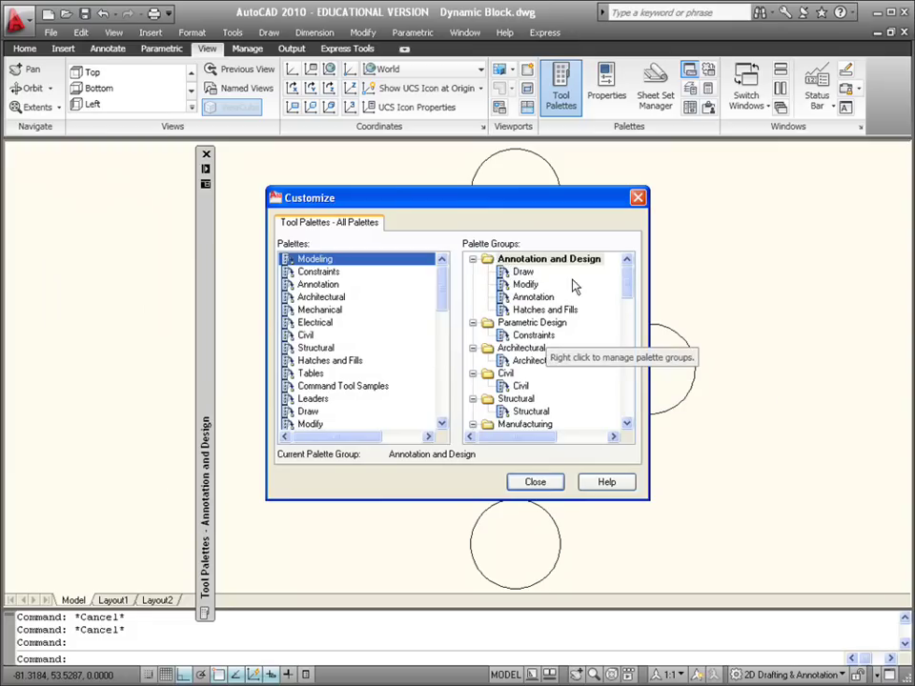
# Remove the Annotation and Hatches and Fills palettes from the Annotation and Design group.
pyautogui.rightClick(539, 302)
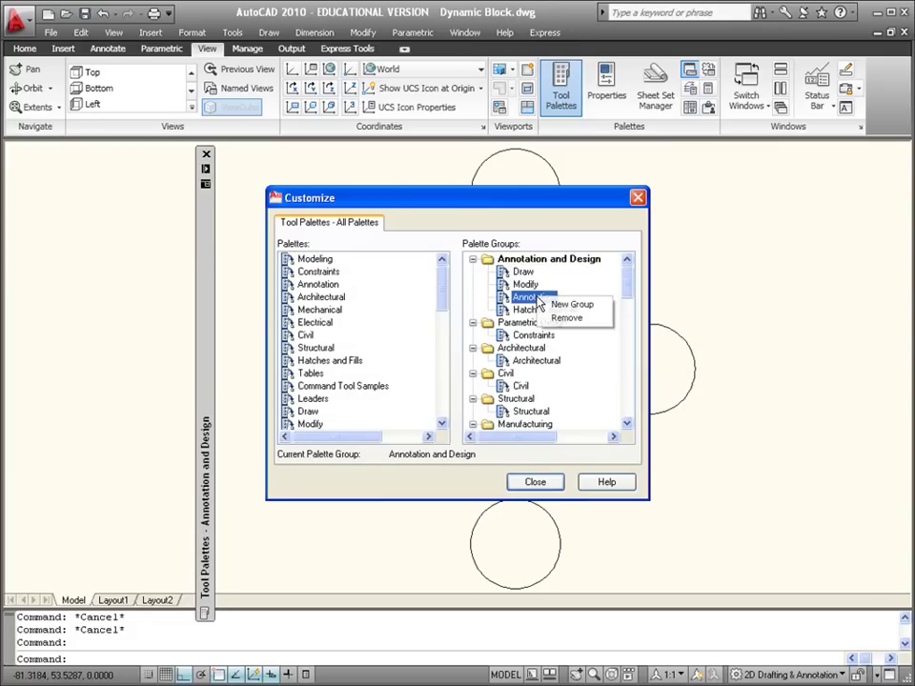
pyautogui.click(563, 316)
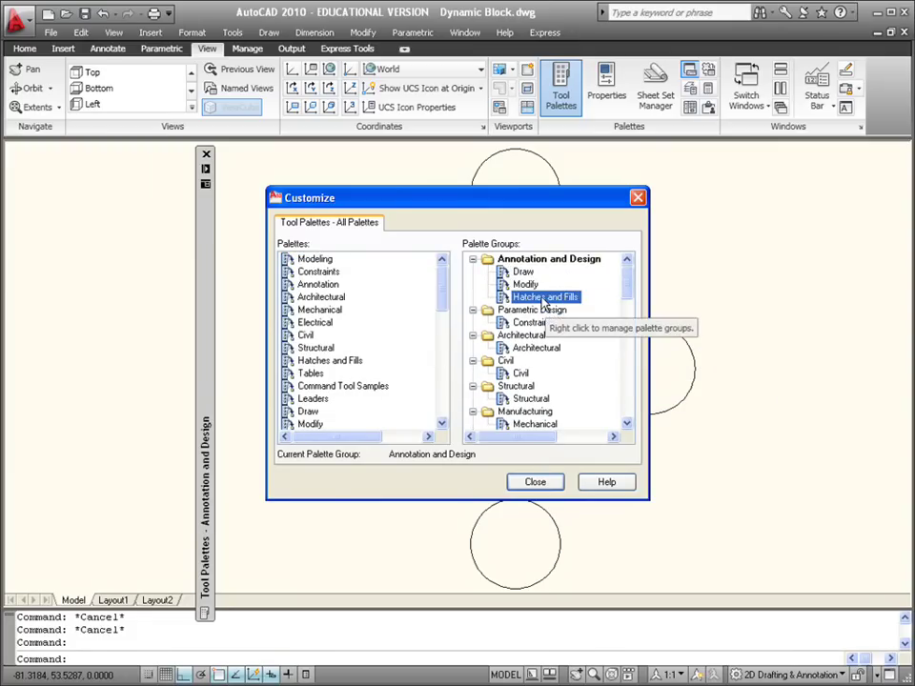
pyautogui.rightClick(541, 299)
pyautogui.click(568, 319)
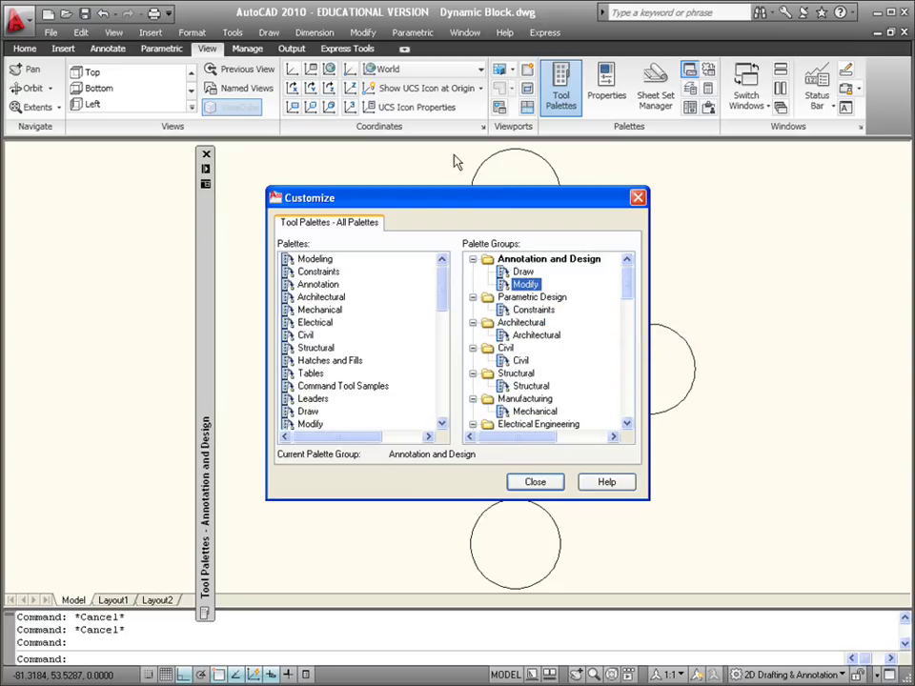
pyautogui.moveTo(450, 203); pyautogui.dragTo(267, 200)
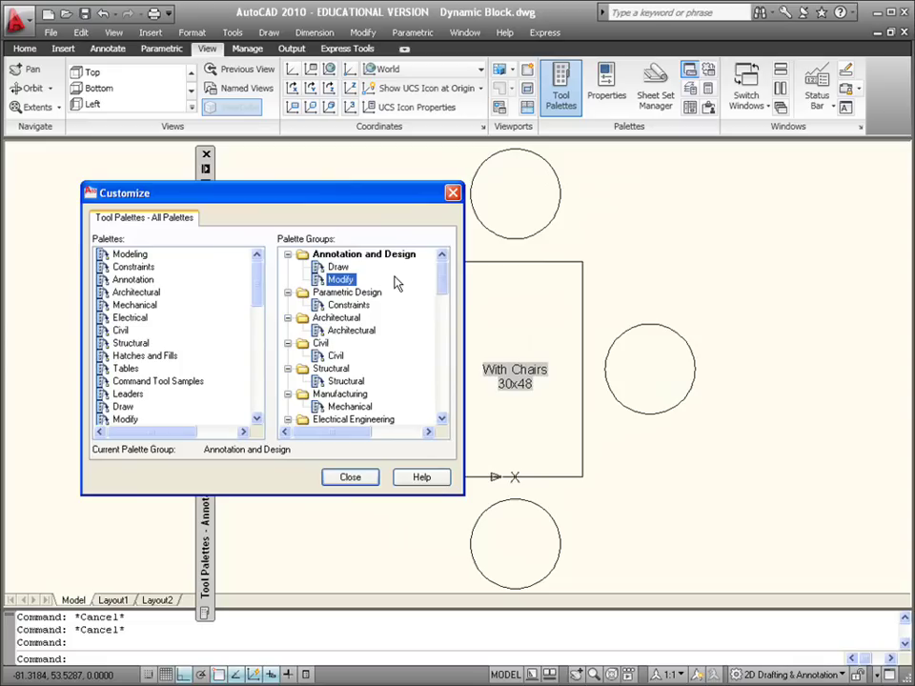
# Add a new group under Annotation and Design, then delete it as unwanted.
pyautogui.rightClick(348, 255)
pyautogui.click(376, 266)
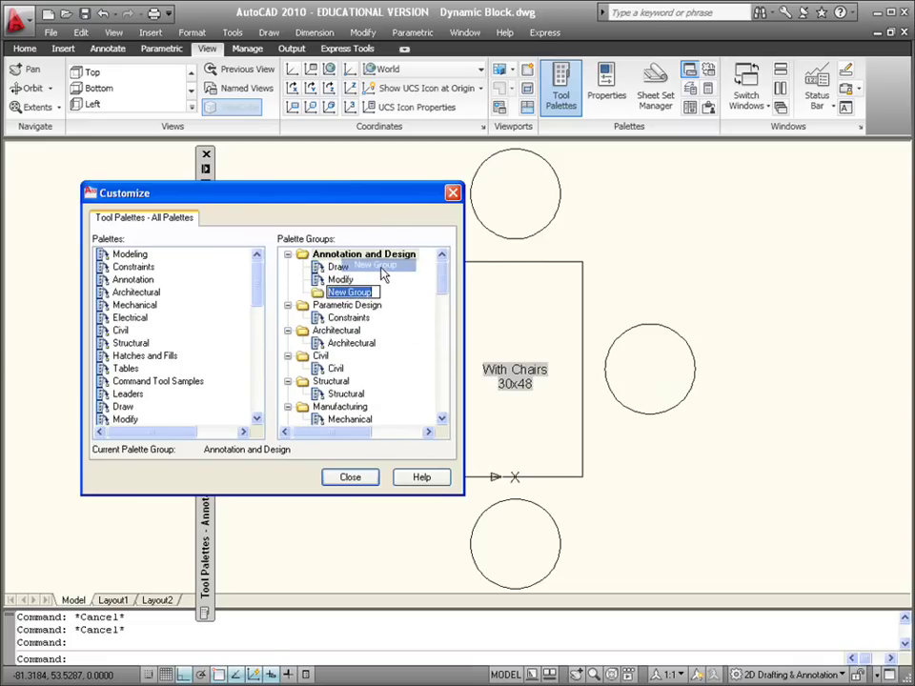
pyautogui.rightClick(324, 295)
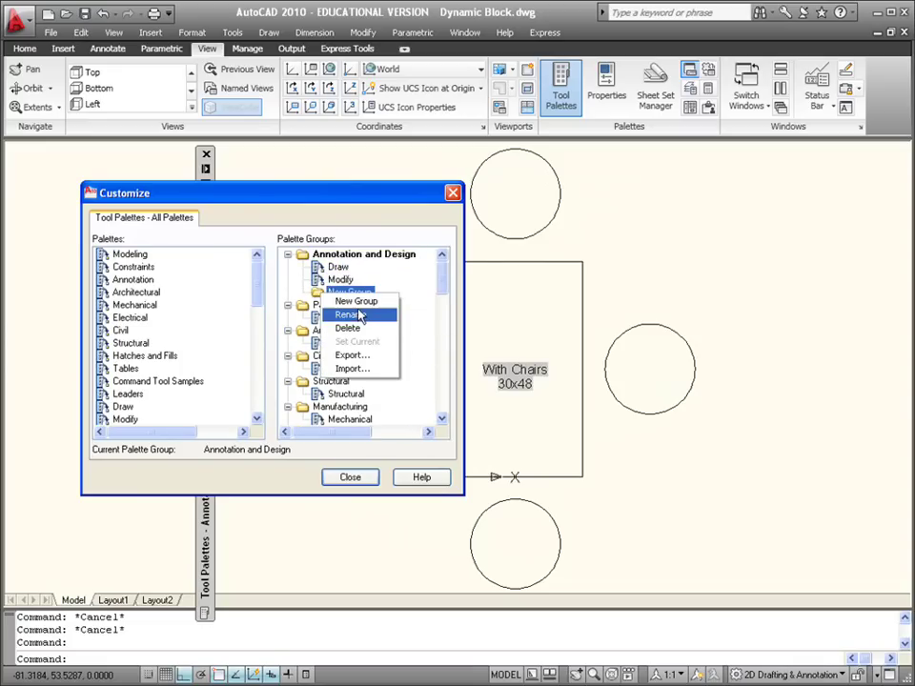
pyautogui.click(394, 327)
pyautogui.click(350, 257)
pyautogui.rightClick(350, 260)
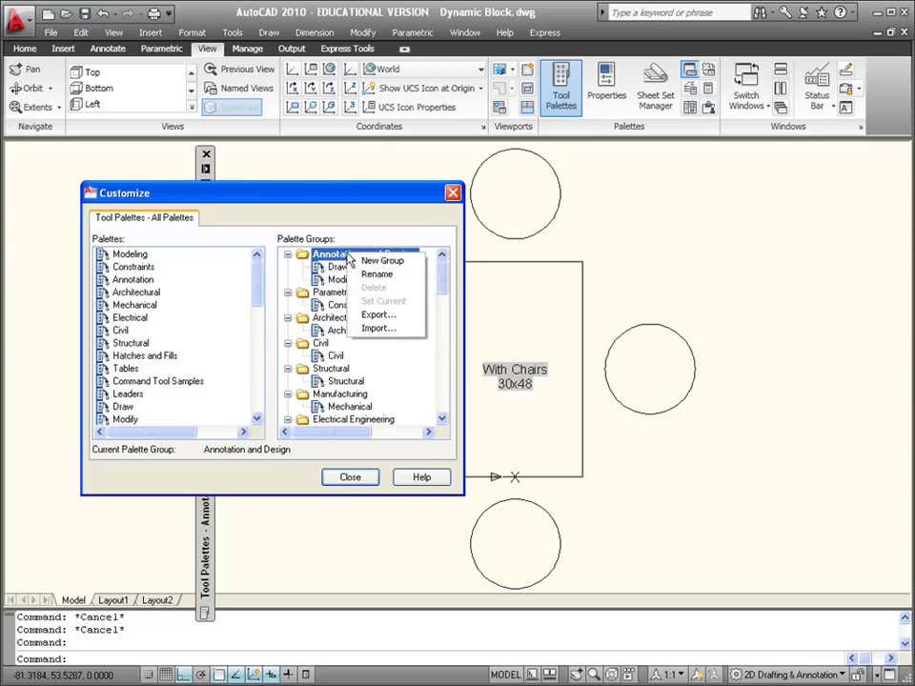
pyautogui.click(426, 290)
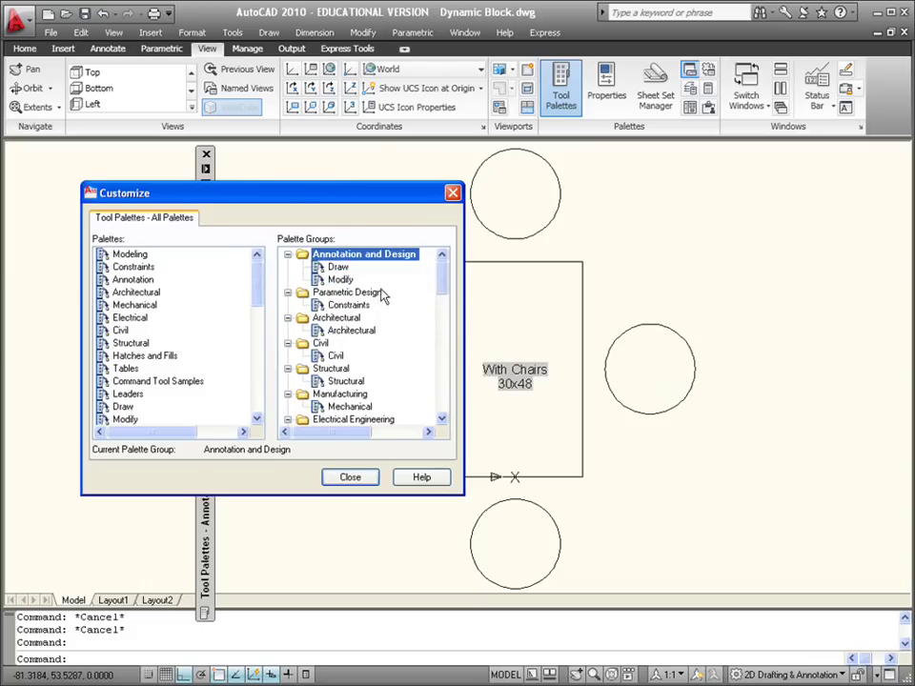
# Create a new palette named Blocks and add it to Annotation and Design below Modify.
pyautogui.rightClick(188, 280)
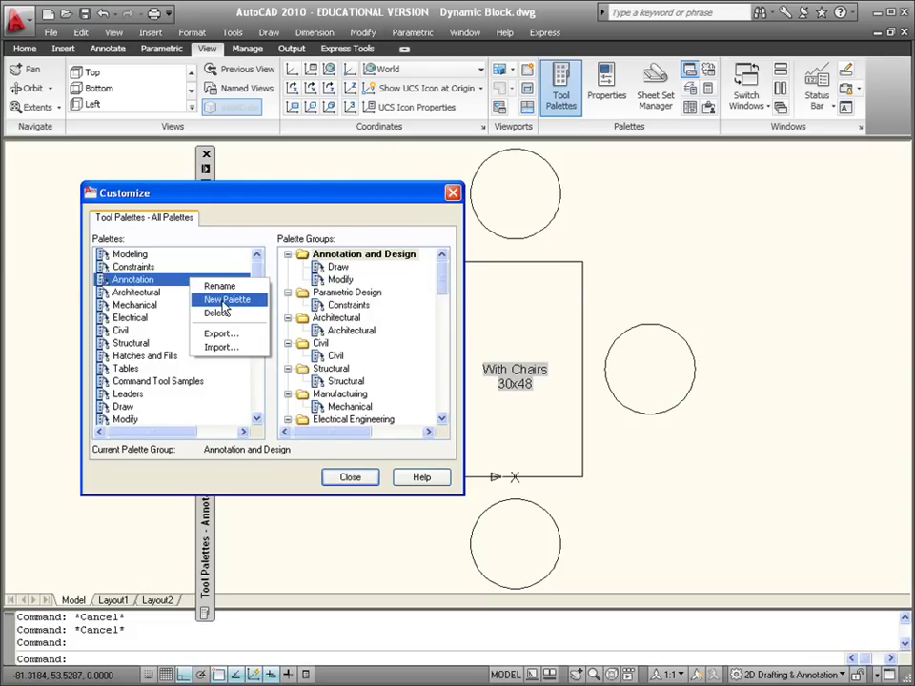
pyautogui.click(222, 302)
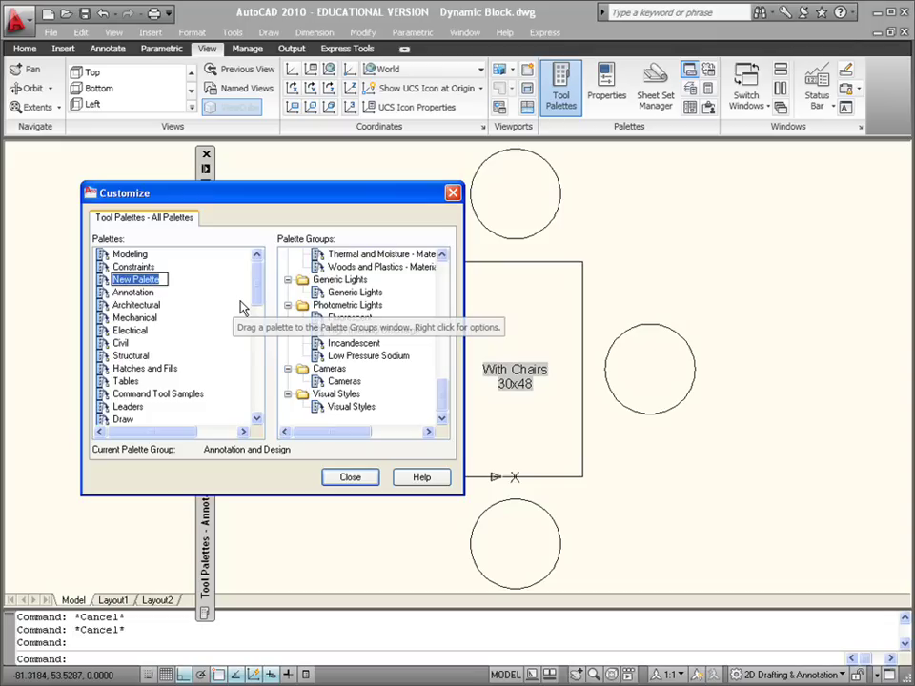
pyautogui.write('B')
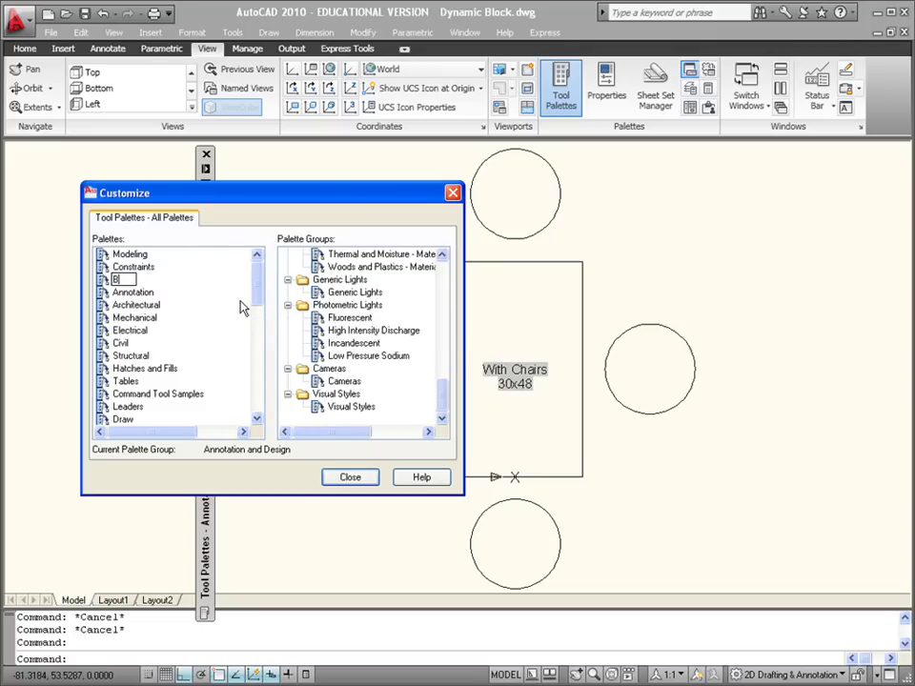
pyautogui.write('Lock')
pyautogui.press('BackSpace')
pyautogui.press('BackSpace')
pyautogui.click(200, 256)
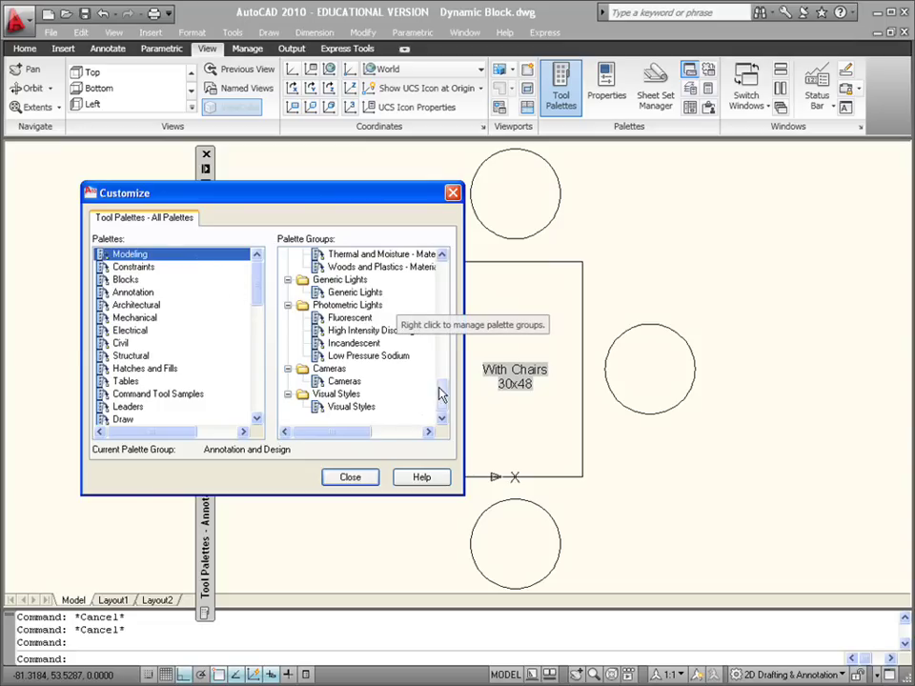
pyautogui.moveTo(439, 391); pyautogui.dragTo(445, 261)
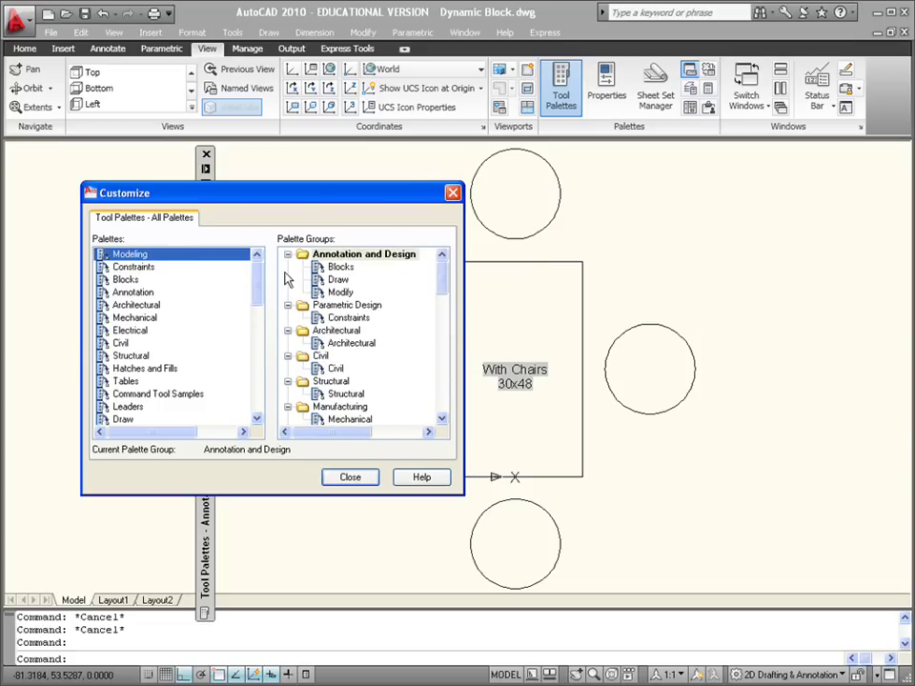
pyautogui.moveTo(342, 270); pyautogui.dragTo(362, 301)
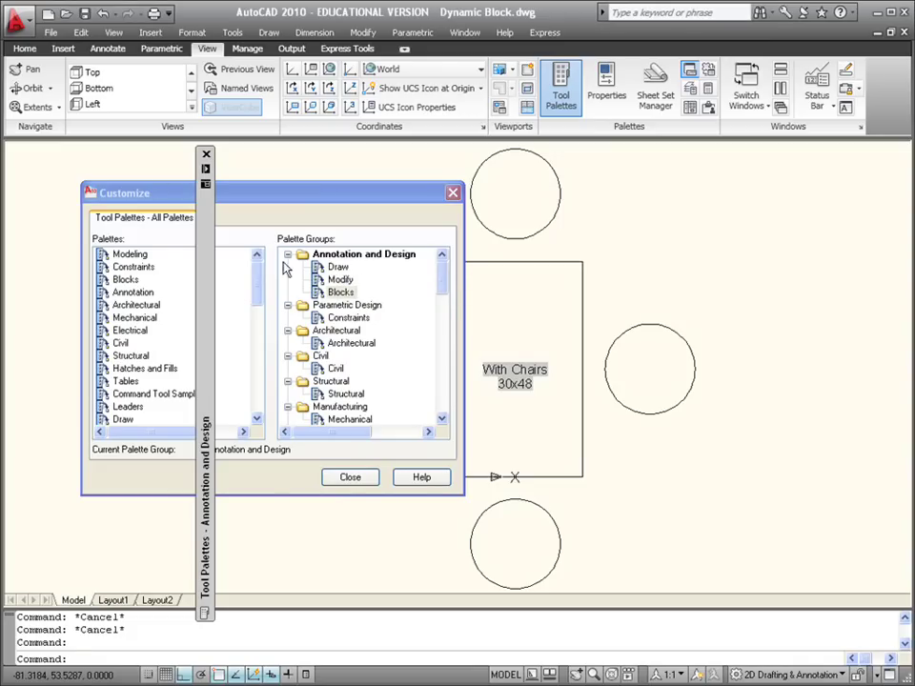
# Close Customize, then widen the tool palettes window and position it beside the drawing.
pyautogui.click(351, 478)
pyautogui.moveTo(202, 267); pyautogui.dragTo(86, 285)
pyautogui.moveTo(140, 511); pyautogui.dragTo(244, 511)
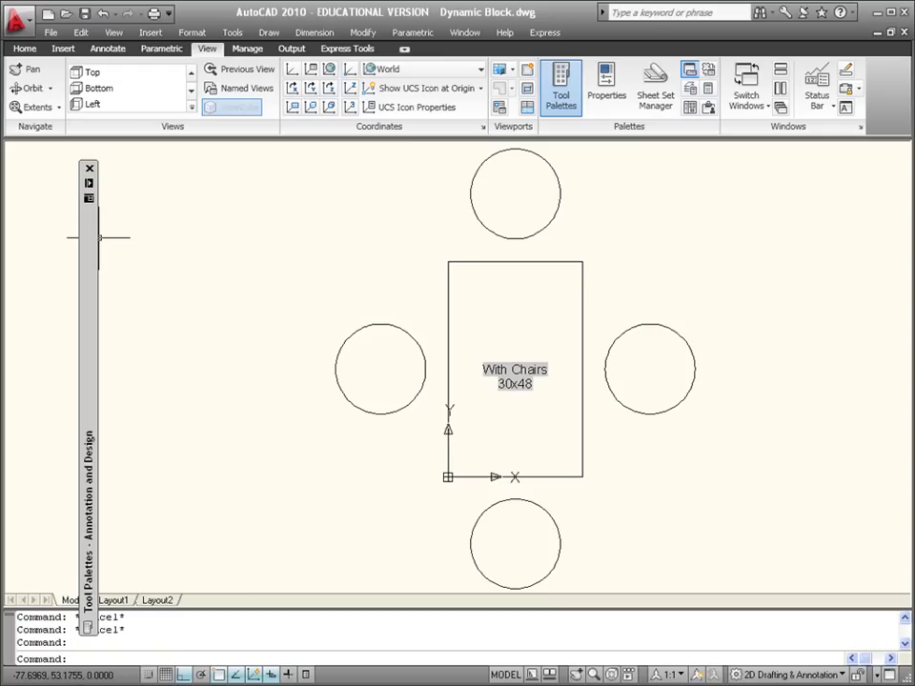
pyautogui.moveTo(95, 230)
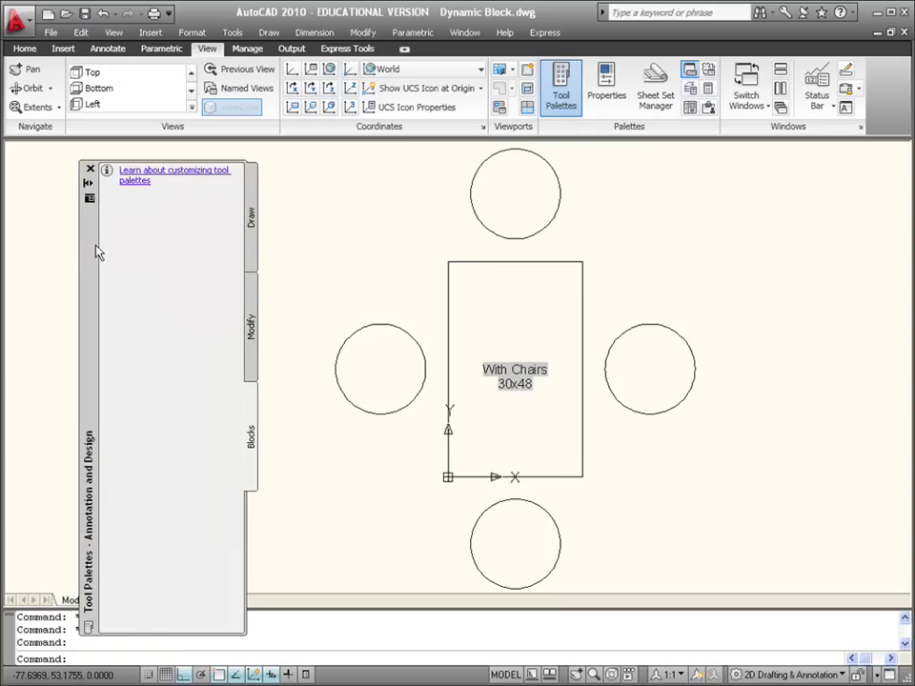
pyautogui.moveTo(95, 251); pyautogui.dragTo(228, 250)
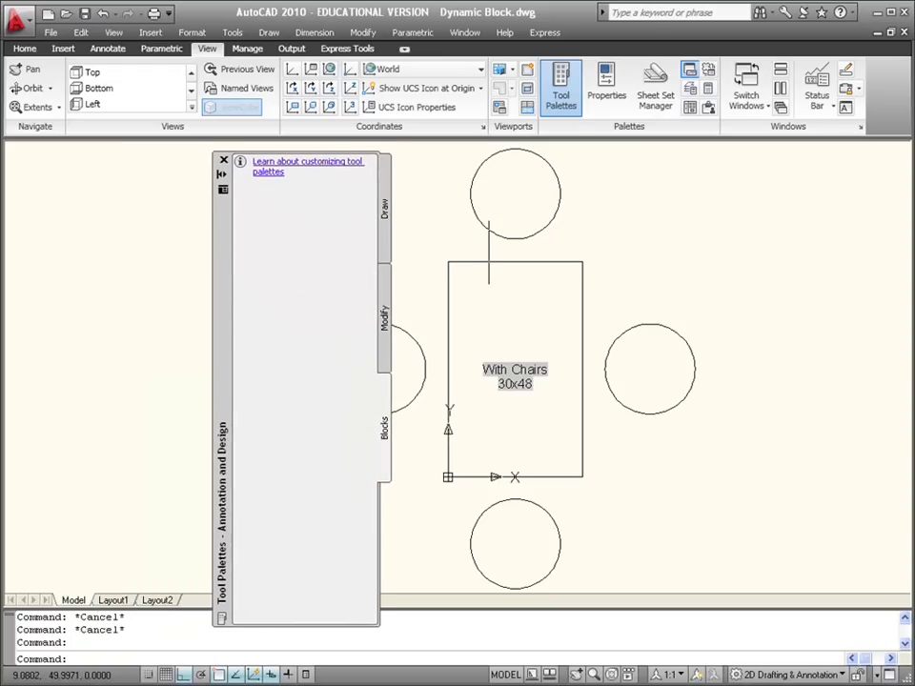
# Copy the table-and-chairs block and paste it as a tool onto the Blocks palette.
pyautogui.click(487, 261)
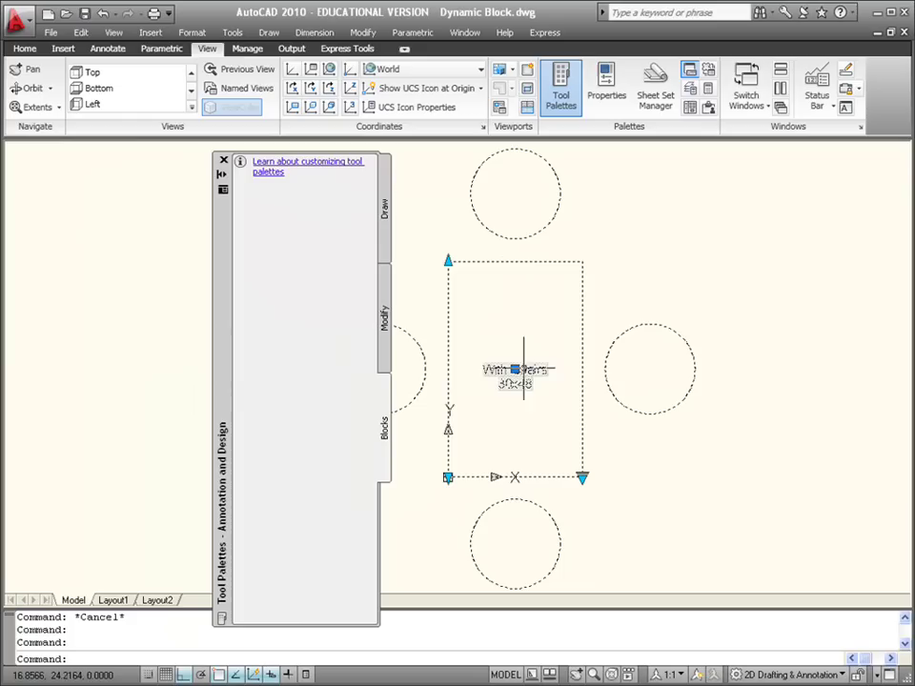
pyautogui.rightClick(497, 260)
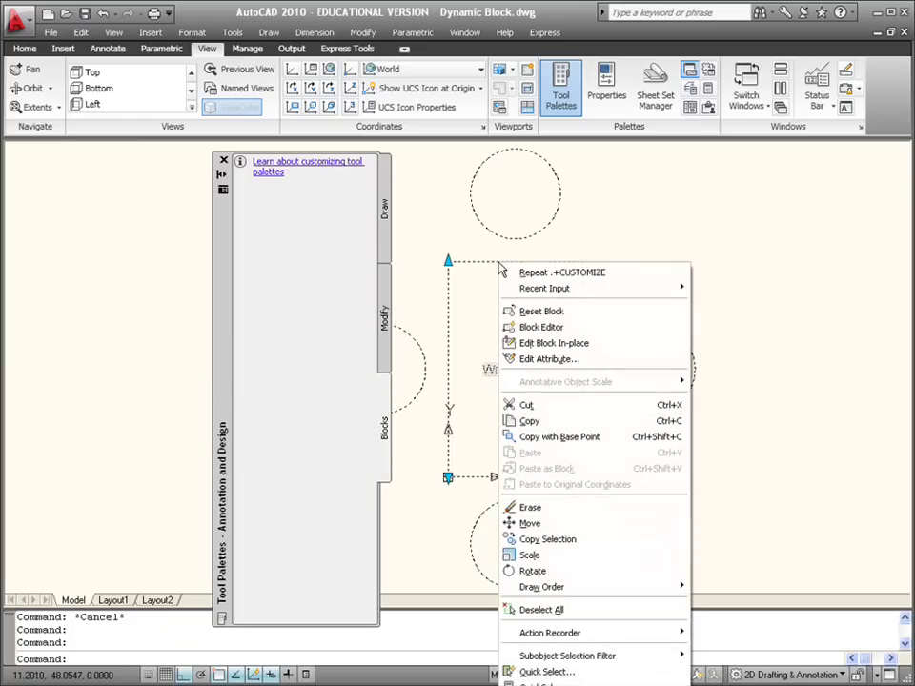
pyautogui.click(551, 420)
pyautogui.rightClick(290, 229)
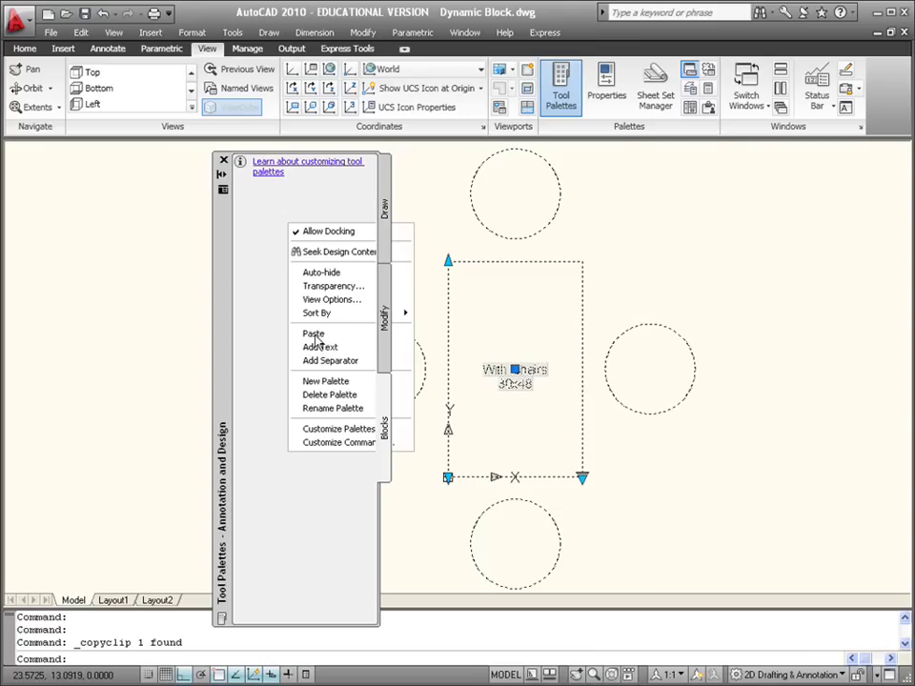
pyautogui.click(314, 336)
# Shift the tool palettes window left and start a new blank drawing, Drawing4.
pyautogui.moveTo(227, 261); pyautogui.dragTo(196, 275)
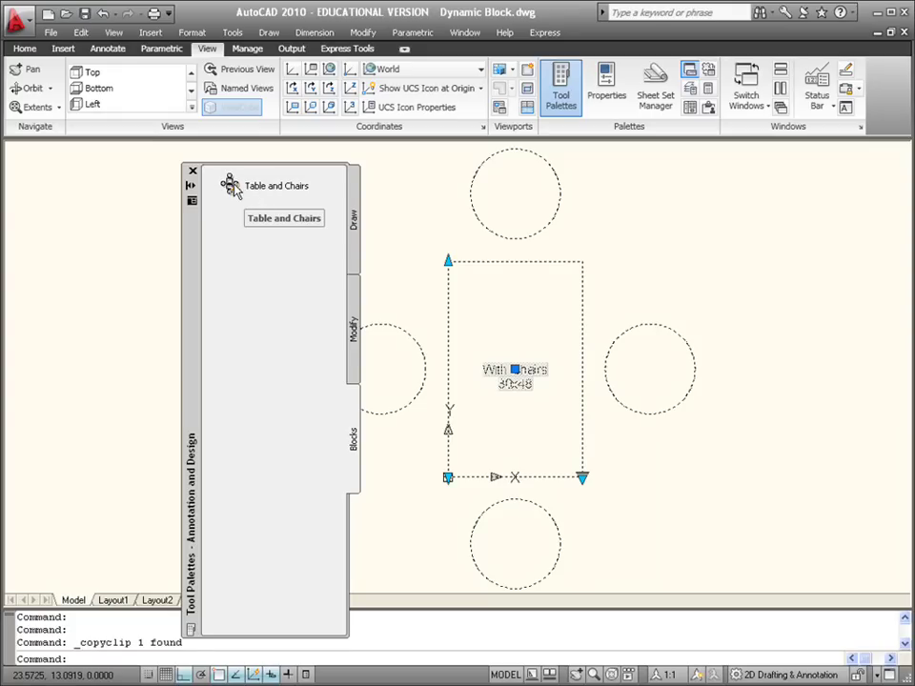
pyautogui.moveTo(189, 247); pyautogui.dragTo(119, 240)
pyautogui.click(46, 14)
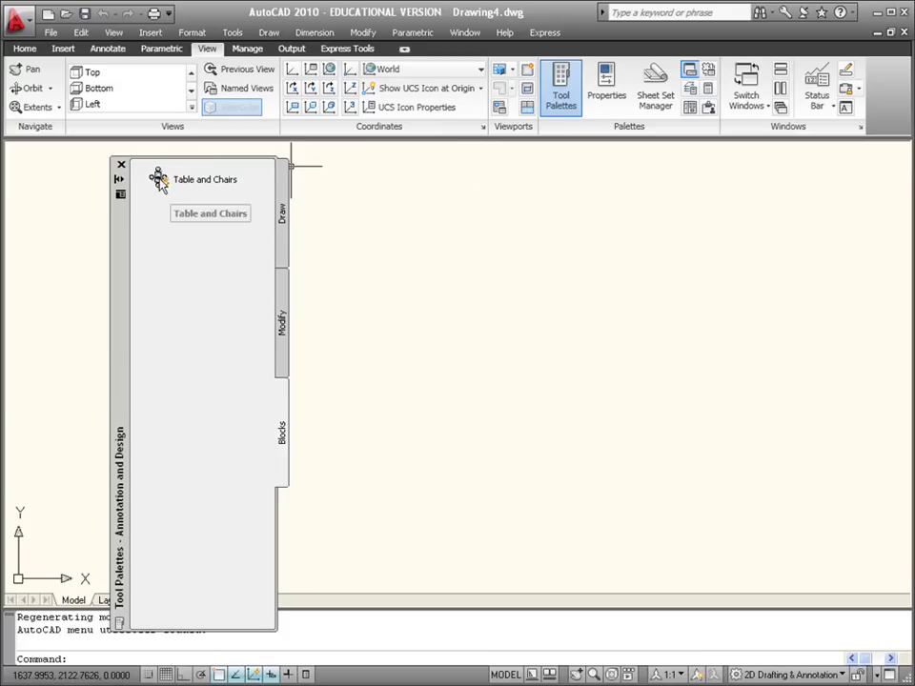
# Insert the Table and Chairs block from the Blocks palette with default attributes and zoom in.
pyautogui.moveTo(160, 183); pyautogui.dragTo(527, 298)
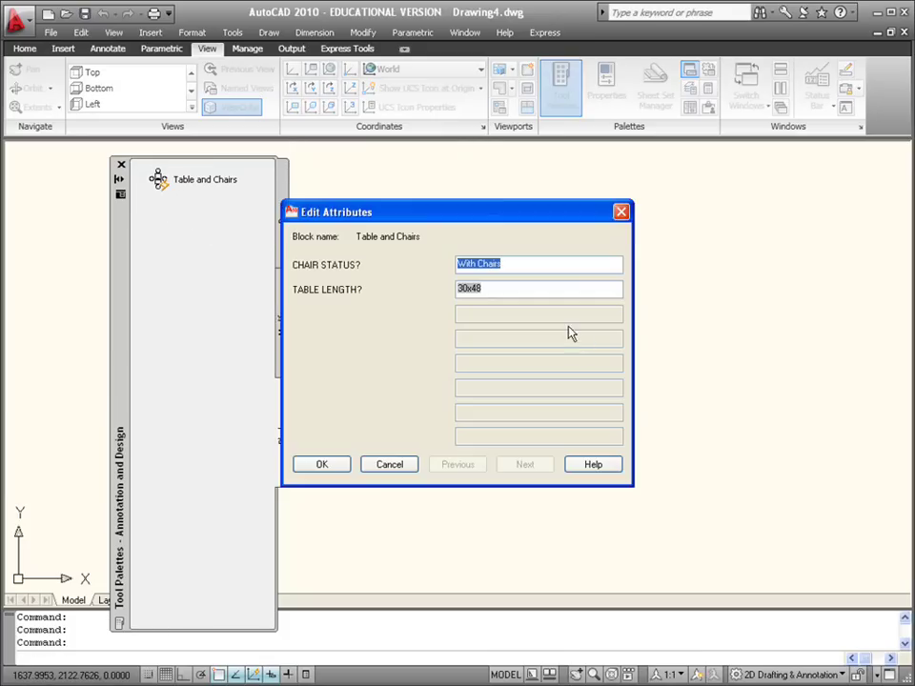
pyautogui.click(345, 465)
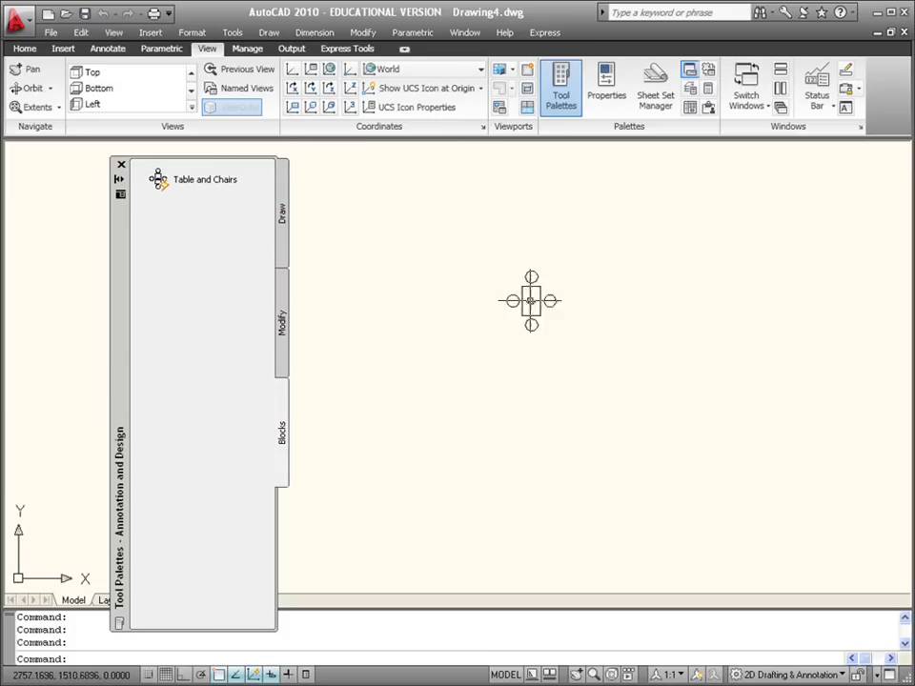
pyautogui.scroll(6, 531, 301)
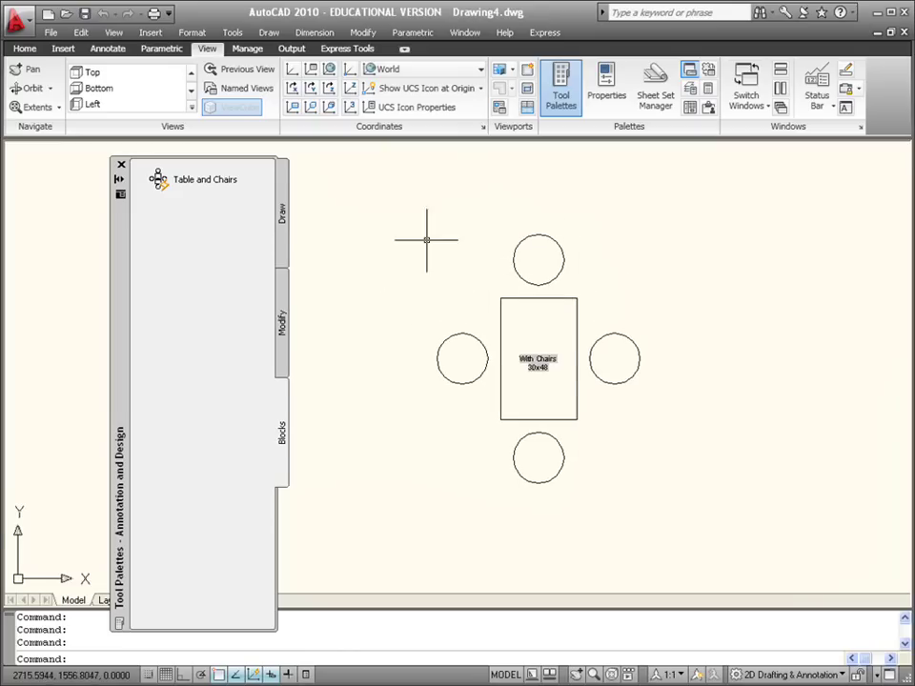